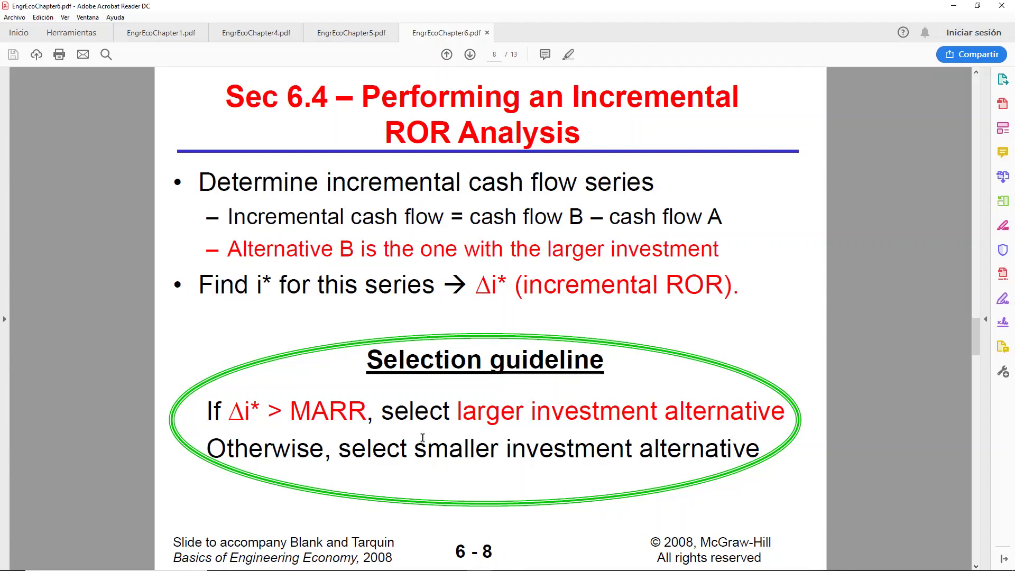
Show slide 4-6 of EngrEcoChapter4.pdf, PW of equal-life alternatives
{"action": "left_click", "coordinate": [265, 33]}
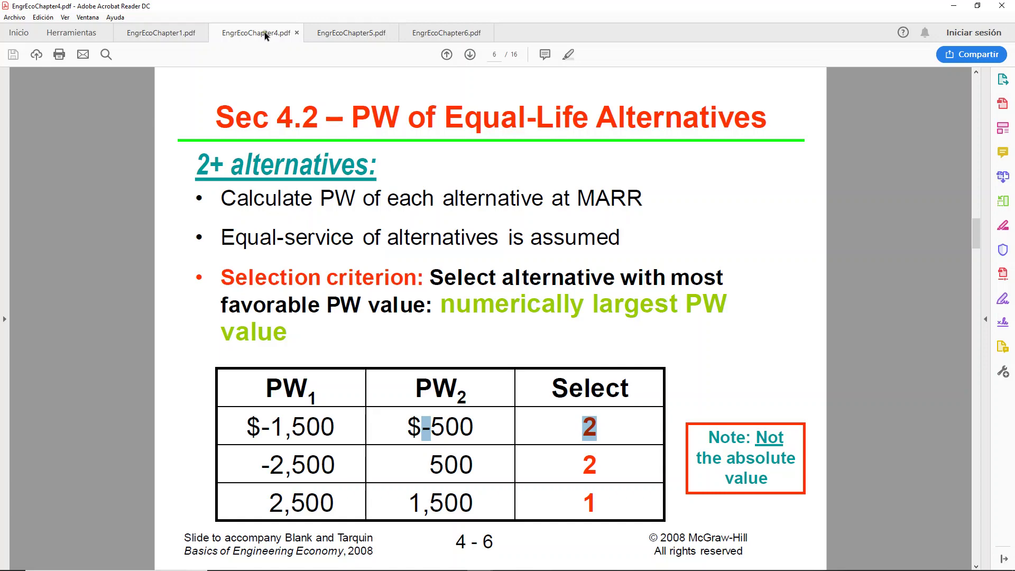
Point out Chapter 5's 'numerically largest AW value' rule, then return to Chapter 6's slide 6-8
{"action": "left_click", "coordinate": [334, 32]}
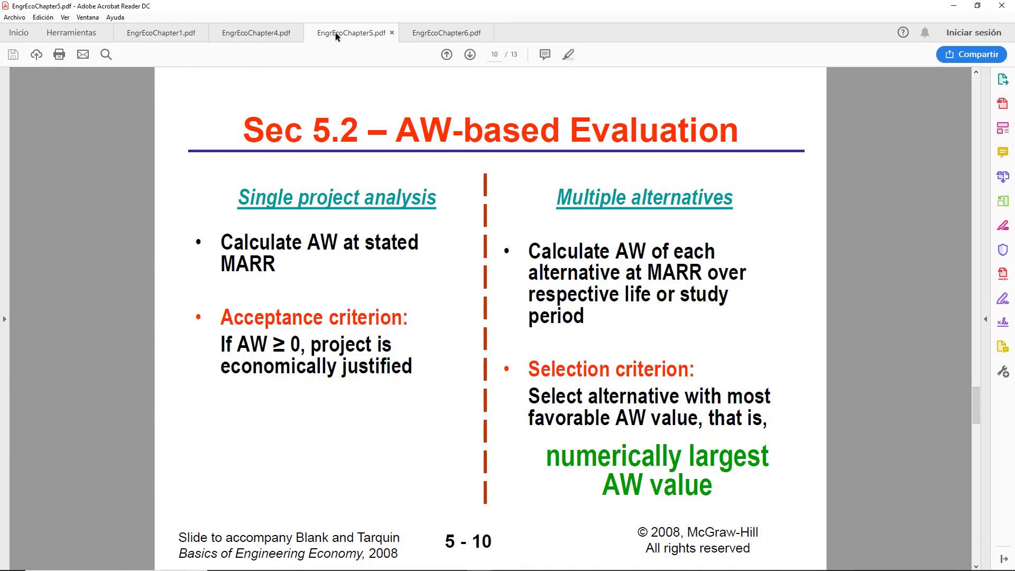
{"action": "left_click_drag", "start_coordinate": [547, 458], "coordinate": [696, 474]}
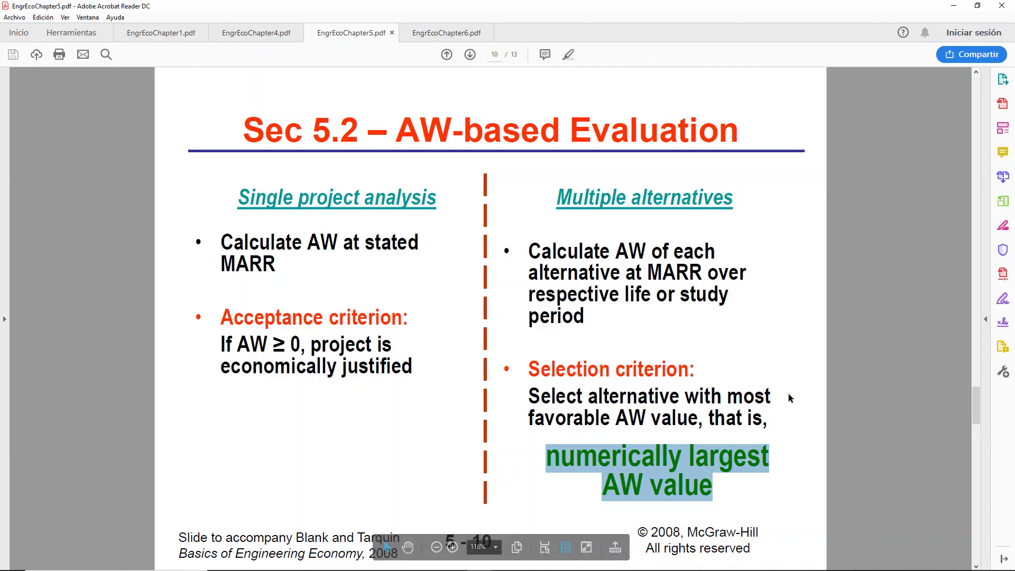
{"action": "left_click", "coordinate": [461, 29]}
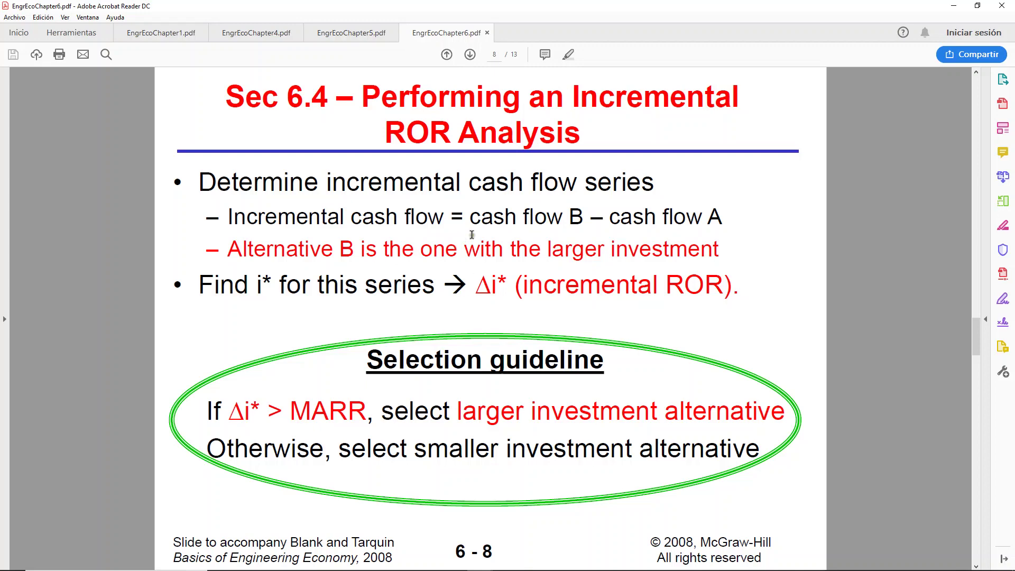
{"action": "left_click_drag", "start_coordinate": [470, 217], "coordinate": [723, 218]}
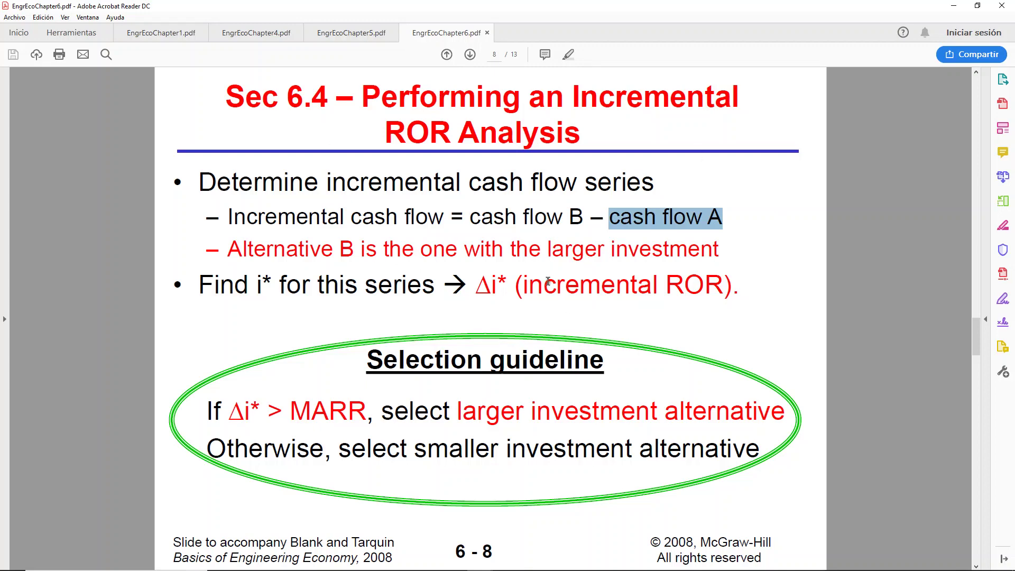
{"action": "left_click_drag", "start_coordinate": [470, 217], "coordinate": [720, 225]}
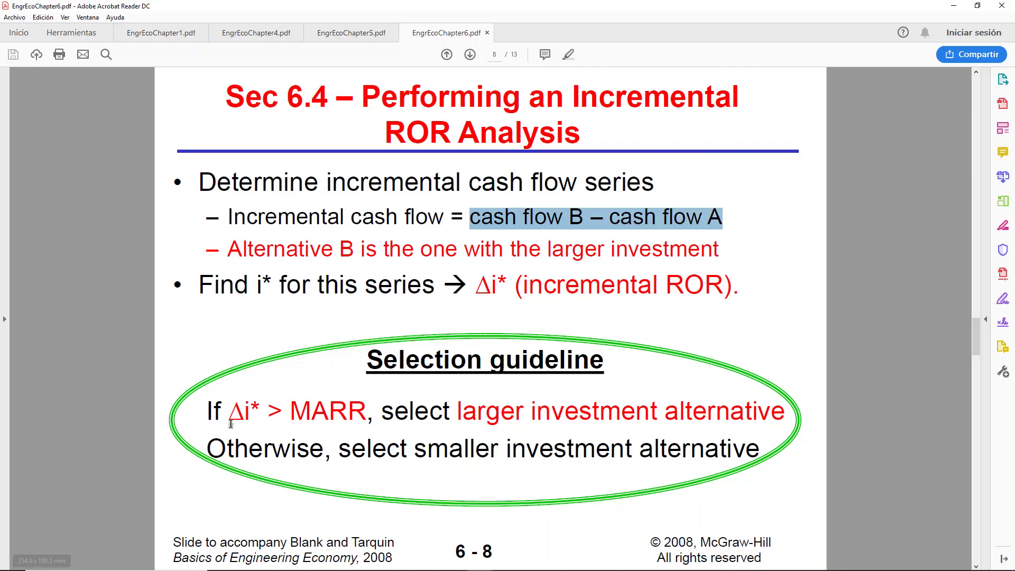
{"action": "left_click_drag", "start_coordinate": [478, 286], "coordinate": [508, 286]}
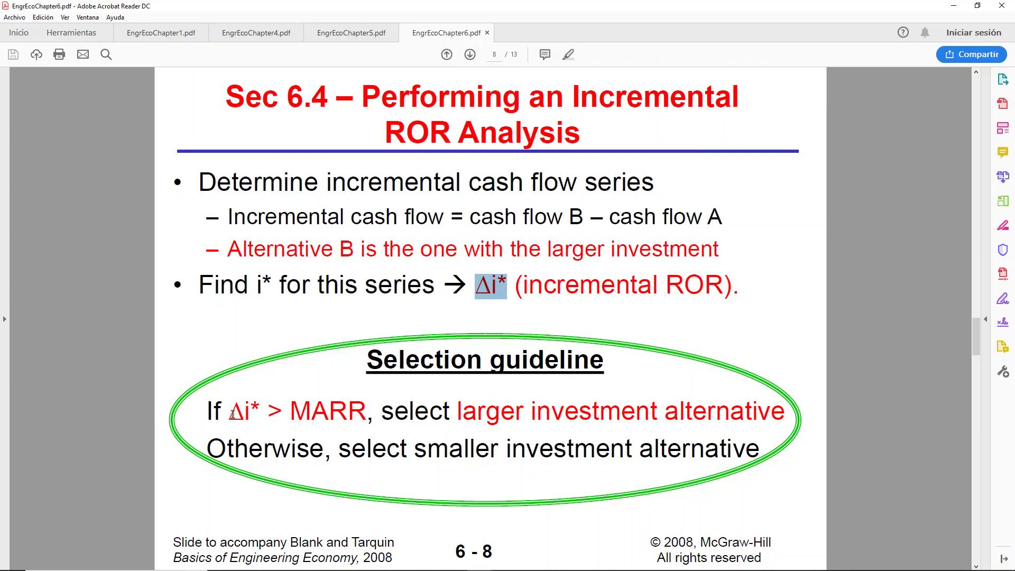
Highlight Δi* > MARR, 'larger investment alternative' and 'smaller' in slide 6-8's selection guideline
{"action": "left_click_drag", "start_coordinate": [232, 413], "coordinate": [260, 414]}
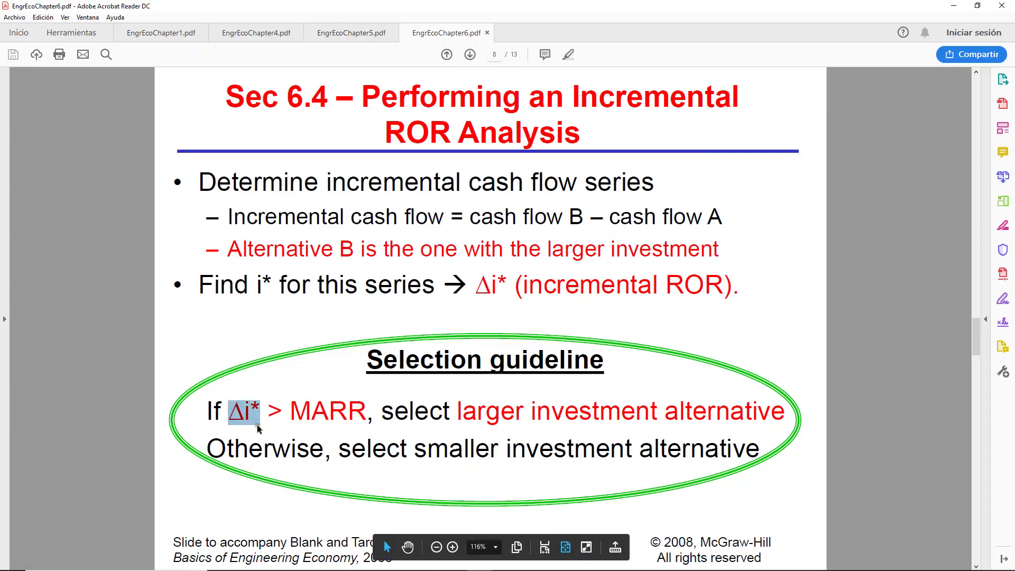
{"action": "left_click_drag", "start_coordinate": [290, 410], "coordinate": [368, 411]}
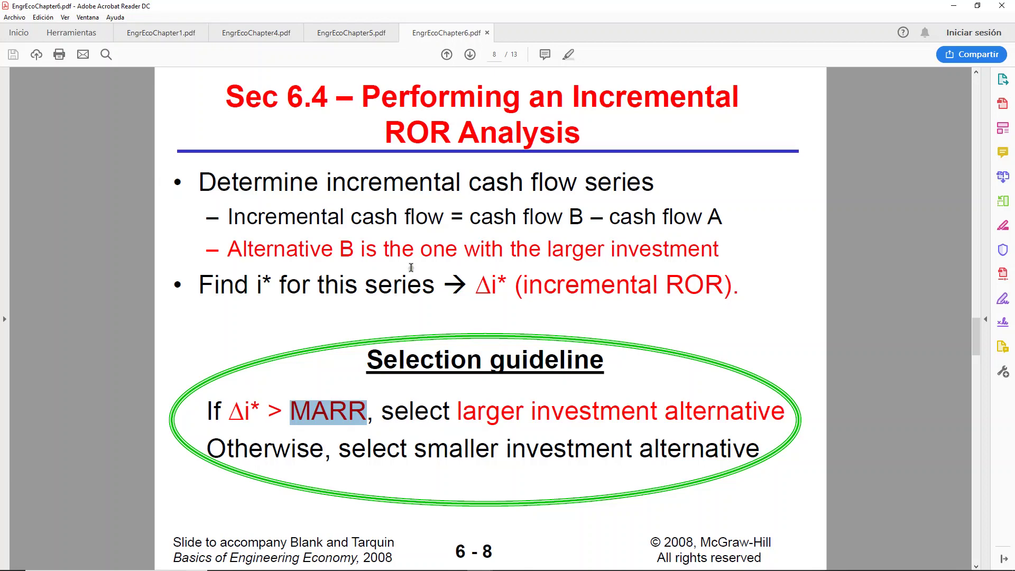
{"action": "left_click_drag", "start_coordinate": [229, 411], "coordinate": [368, 413]}
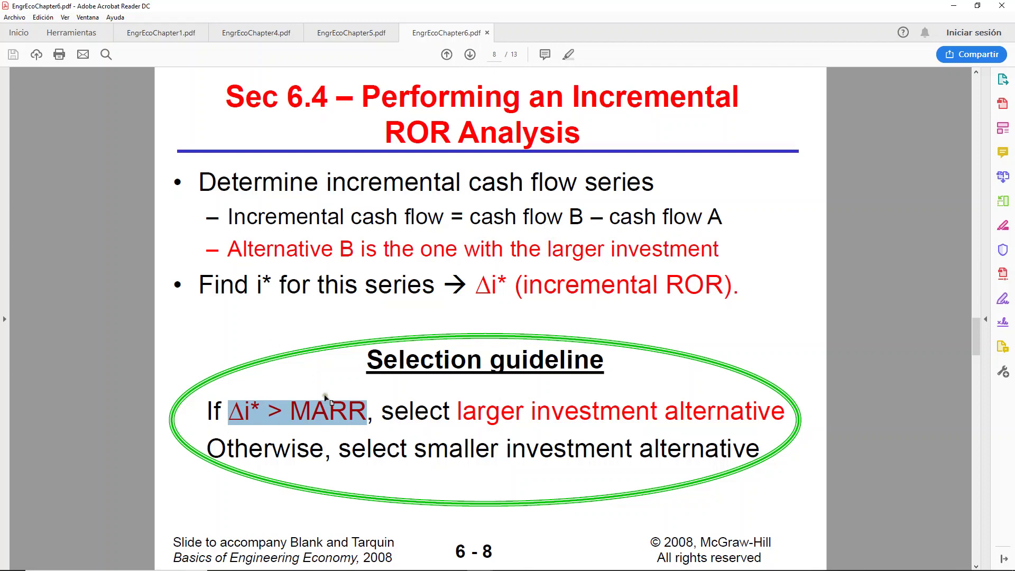
{"action": "left_click_drag", "start_coordinate": [458, 411], "coordinate": [739, 412]}
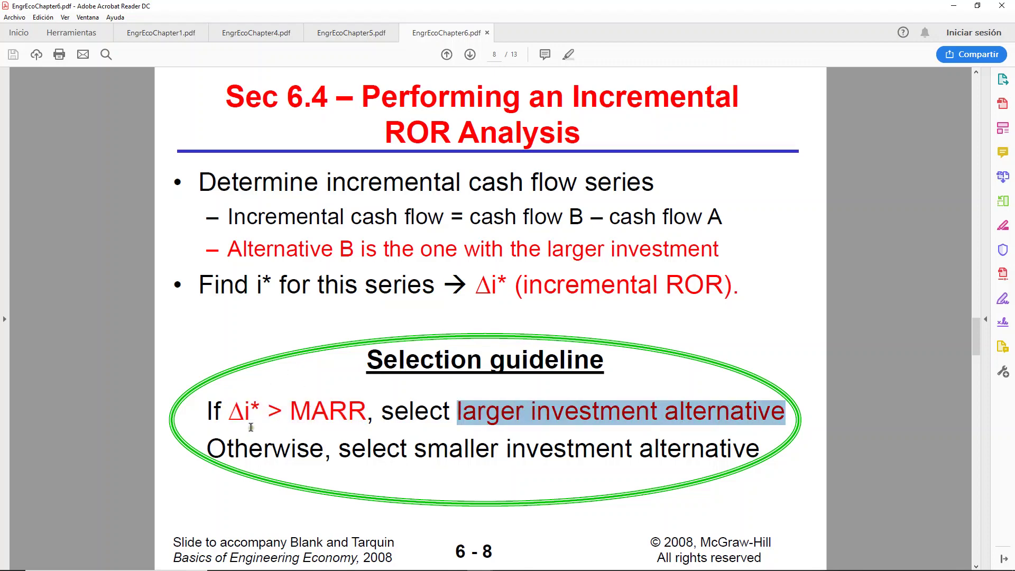
{"action": "left_click", "coordinate": [270, 411]}
{"action": "left_click_drag", "start_coordinate": [270, 411], "coordinate": [286, 415]}
{"action": "left_click_drag", "start_coordinate": [462, 412], "coordinate": [525, 417]}
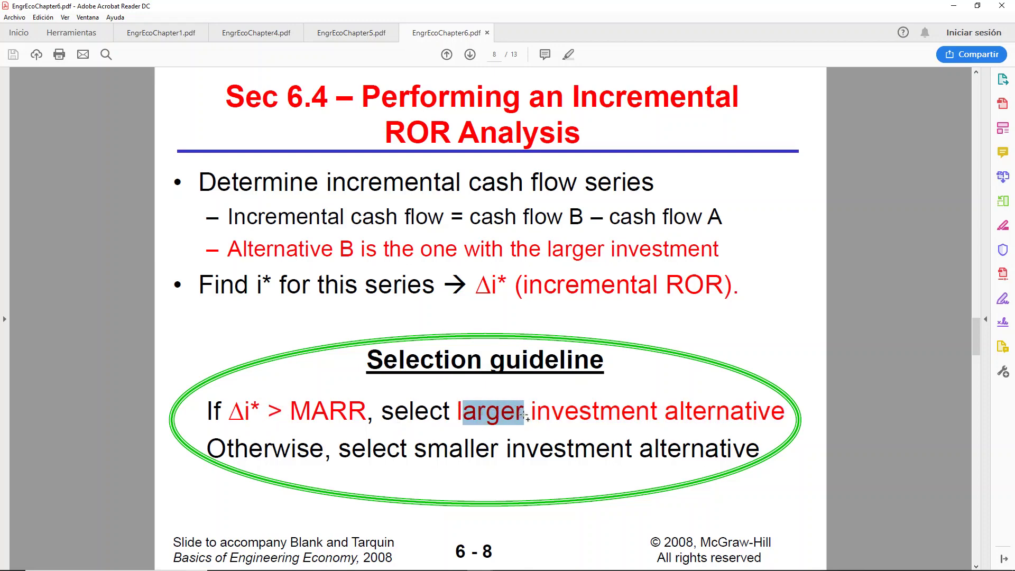
{"action": "left_click_drag", "start_coordinate": [414, 450], "coordinate": [488, 453]}
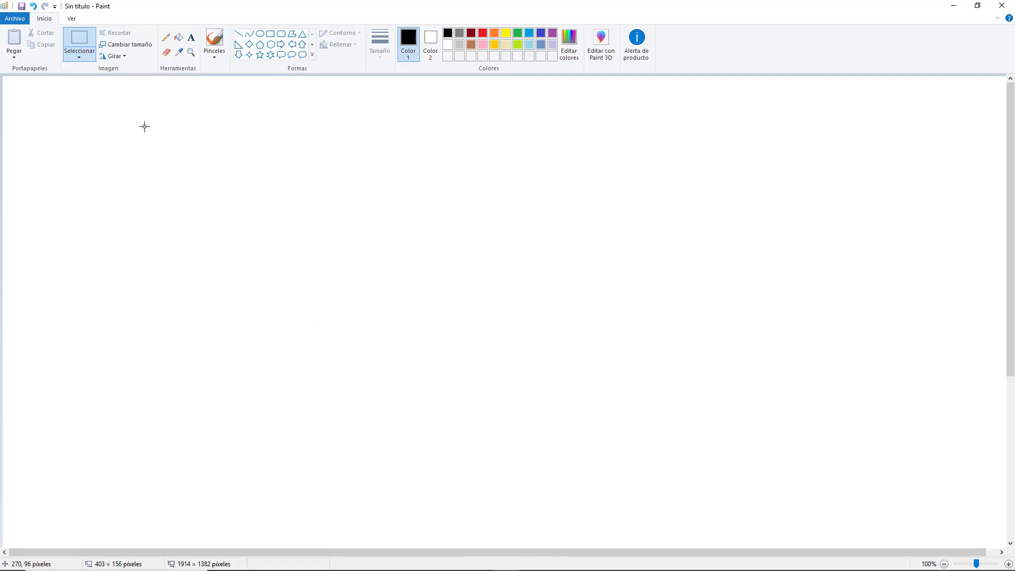
With the Pencil, handwrite the heading 'Slide 6-8' and underline it
{"action": "left_click", "coordinate": [166, 38]}
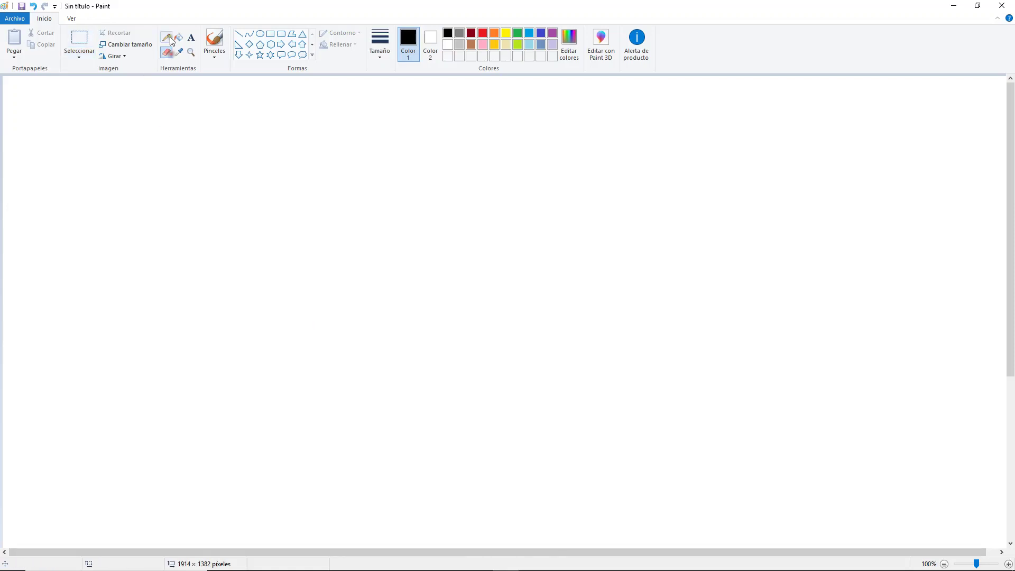
{"action": "left_click", "coordinate": [187, 116]}
{"action": "mouse_move", "coordinate": [187, 116]}
{"action": "left_mouse_down"}
{"action": "mouse_move", "coordinate": [180, 131]}
{"action": "mouse_move", "coordinate": [196, 132]}
{"action": "left_mouse_up"}
{"action": "mouse_move", "coordinate": [200, 132]}
{"action": "left_mouse_down"}
{"action": "mouse_move", "coordinate": [199, 117]}
{"action": "mouse_move", "coordinate": [245, 137]}
{"action": "mouse_move", "coordinate": [255, 127]}
{"action": "left_mouse_up"}
{"action": "mouse_move", "coordinate": [263, 117]}
{"action": "left_mouse_down"}
{"action": "mouse_move", "coordinate": [256, 135]}
{"action": "mouse_move", "coordinate": [238, 141]}
{"action": "mouse_move", "coordinate": [181, 140]}
{"action": "left_mouse_up"}
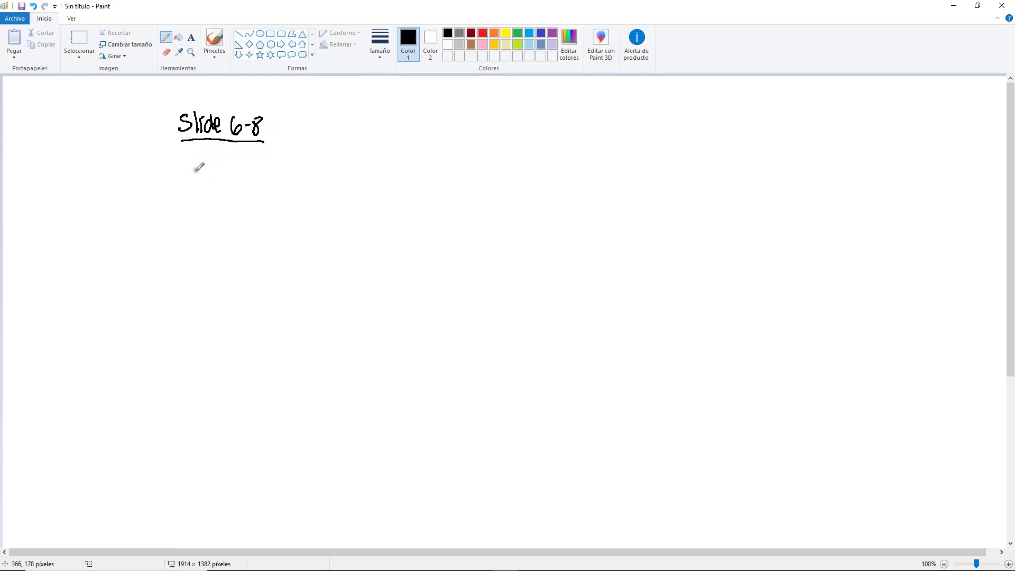
Write 'Assume Company 123: MARR 16% per yr' below the heading
{"action": "mouse_move", "coordinate": [194, 186]}
{"action": "left_mouse_down"}
{"action": "mouse_move", "coordinate": [279, 176]}
{"action": "mouse_move", "coordinate": [349, 190]}
{"action": "mouse_move", "coordinate": [264, 198]}
{"action": "left_mouse_up"}
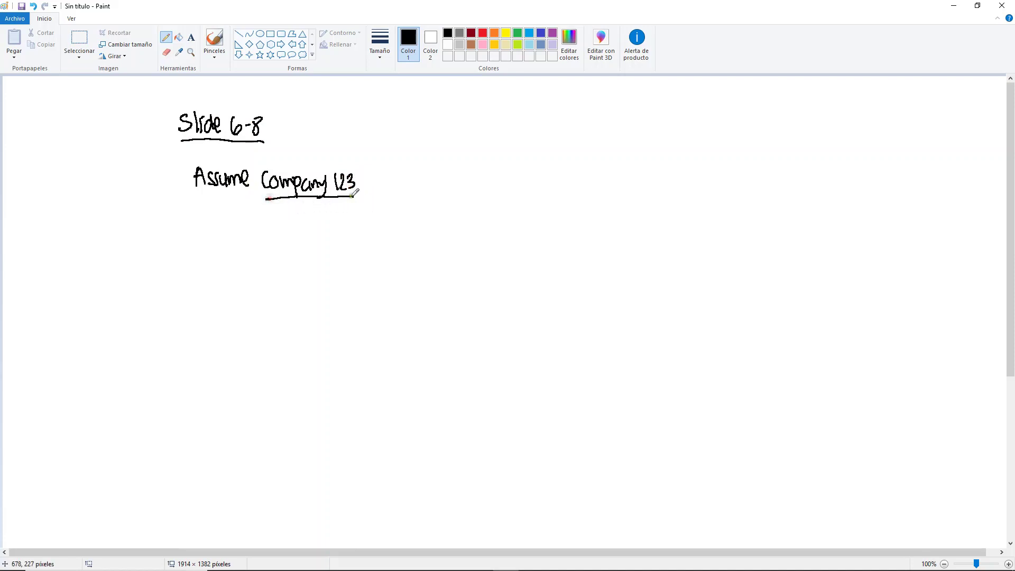
{"action": "left_click", "coordinate": [367, 178]}
{"action": "left_click", "coordinate": [366, 188]}
{"action": "mouse_move", "coordinate": [389, 189]}
{"action": "left_mouse_down"}
{"action": "mouse_move", "coordinate": [417, 176]}
{"action": "mouse_move", "coordinate": [438, 190]}
{"action": "mouse_move", "coordinate": [461, 179]}
{"action": "mouse_move", "coordinate": [521, 191]}
{"action": "left_mouse_up"}
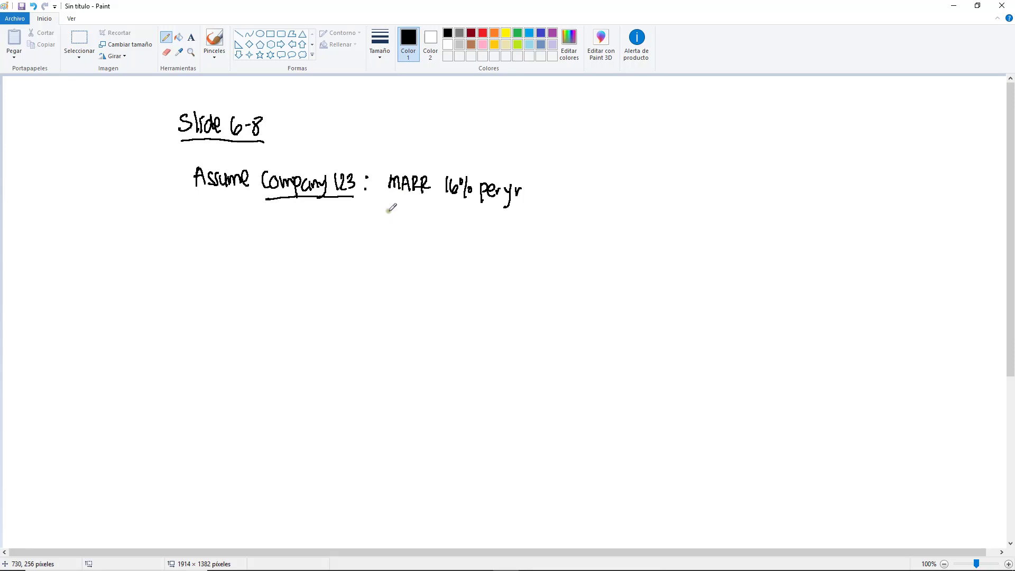
Write '$90,000 available to invest' and 'Alternative A: $50,000 investment'
{"action": "mouse_move", "coordinate": [394, 209]}
{"action": "left_mouse_down"}
{"action": "mouse_move", "coordinate": [392, 223]}
{"action": "mouse_move", "coordinate": [407, 207]}
{"action": "mouse_move", "coordinate": [416, 222]}
{"action": "mouse_move", "coordinate": [615, 224]}
{"action": "left_mouse_up"}
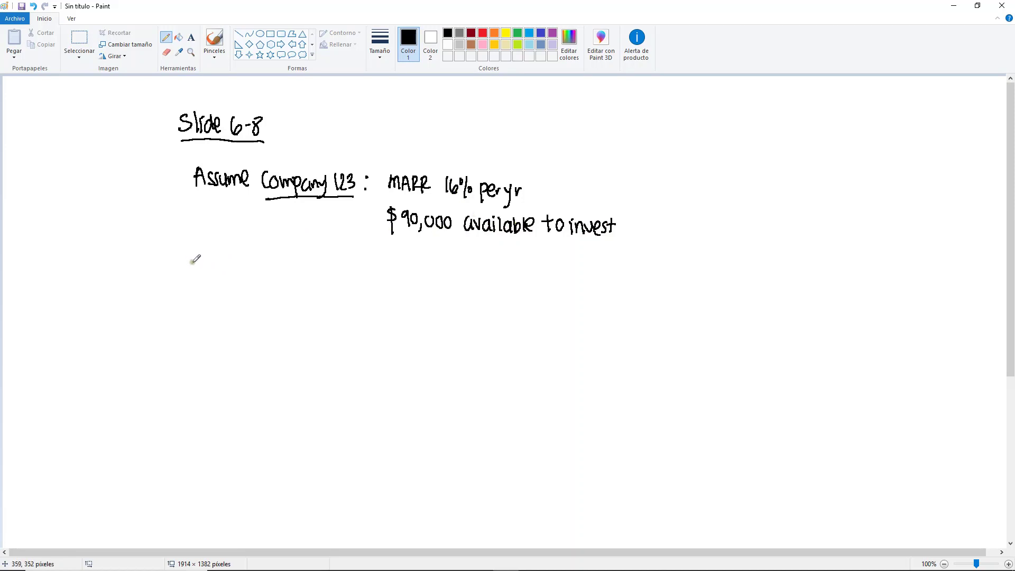
{"action": "mouse_move", "coordinate": [196, 265]}
{"action": "left_mouse_down"}
{"action": "mouse_move", "coordinate": [259, 280]}
{"action": "mouse_move", "coordinate": [299, 270]}
{"action": "mouse_move", "coordinate": [339, 290]}
{"action": "mouse_move", "coordinate": [386, 269]}
{"action": "mouse_move", "coordinate": [404, 285]}
{"action": "mouse_move", "coordinate": [451, 274]}
{"action": "mouse_move", "coordinate": [484, 284]}
{"action": "left_mouse_up"}
{"action": "left_click", "coordinate": [312, 273]}
{"action": "left_click", "coordinate": [312, 280]}
{"action": "left_click_drag", "start_coordinate": [477, 273], "coordinate": [493, 271]}
Add Alternative A's rate line 'i*A = 35% per yr.'
{"action": "left_click", "coordinate": [338, 296]}
{"action": "mouse_move", "coordinate": [336, 299]}
{"action": "left_mouse_down"}
{"action": "mouse_move", "coordinate": [335, 315]}
{"action": "mouse_move", "coordinate": [350, 306]}
{"action": "mouse_move", "coordinate": [359, 320]}
{"action": "mouse_move", "coordinate": [411, 300]}
{"action": "mouse_move", "coordinate": [416, 318]}
{"action": "mouse_move", "coordinate": [421, 311]}
{"action": "mouse_move", "coordinate": [436, 325]}
{"action": "mouse_move", "coordinate": [451, 312]}
{"action": "left_mouse_up"}
{"action": "left_click_drag", "start_coordinate": [453, 309], "coordinate": [460, 314]}
{"action": "mouse_move", "coordinate": [465, 307]}
{"action": "left_mouse_down"}
{"action": "mouse_move", "coordinate": [459, 328]}
{"action": "mouse_move", "coordinate": [469, 318]}
{"action": "left_mouse_up"}
{"action": "left_click_drag", "start_coordinate": [469, 314], "coordinate": [475, 311]}
{"action": "left_click", "coordinate": [484, 317]}
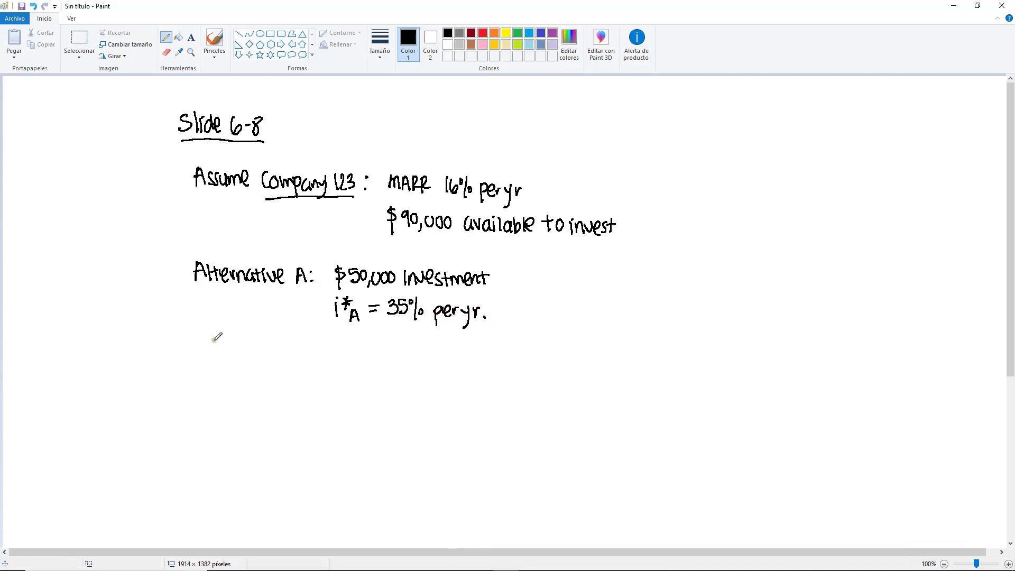
Write the label 'Alternative B:' below Alternative A's entry
{"action": "left_click_drag", "start_coordinate": [196, 366], "coordinate": [214, 366]}
{"action": "mouse_move", "coordinate": [219, 350]}
{"action": "left_mouse_down"}
{"action": "mouse_move", "coordinate": [220, 366]}
{"action": "mouse_move", "coordinate": [228, 351]}
{"action": "mouse_move", "coordinate": [235, 361]}
{"action": "left_mouse_up"}
{"action": "mouse_move", "coordinate": [237, 365]}
{"action": "left_mouse_down"}
{"action": "mouse_move", "coordinate": [244, 353]}
{"action": "mouse_move", "coordinate": [264, 366]}
{"action": "left_mouse_up"}
{"action": "left_click_drag", "start_coordinate": [258, 357], "coordinate": [295, 365]}
{"action": "left_click_drag", "start_coordinate": [295, 351], "coordinate": [304, 364]}
{"action": "left_click", "coordinate": [307, 354]}
{"action": "left_click", "coordinate": [307, 361]}
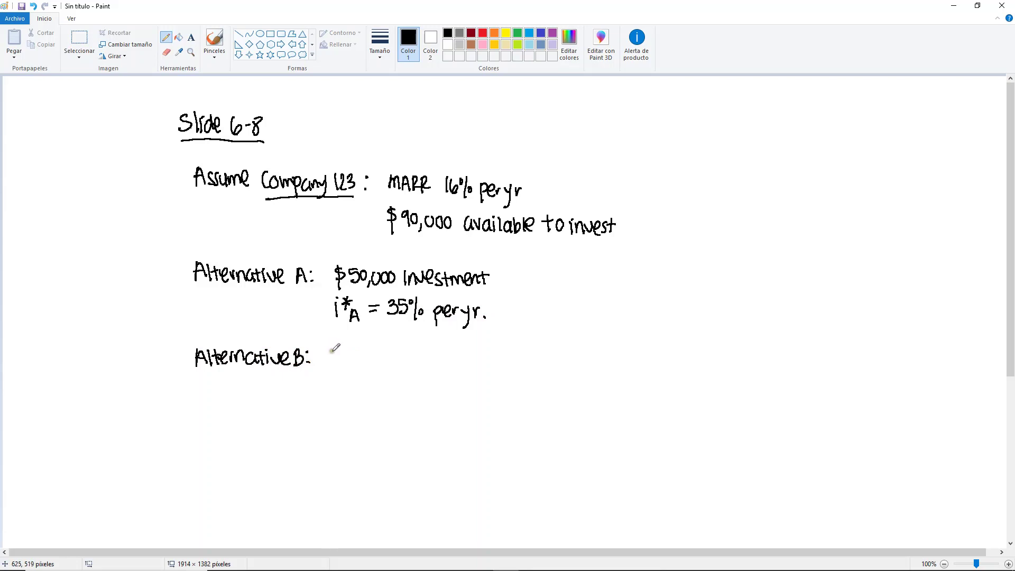
Write '$85,000 investment' and 'i*B = 29% per yr.' for Alternative B, then select yellow
{"action": "mouse_move", "coordinate": [342, 344]}
{"action": "left_mouse_down"}
{"action": "mouse_move", "coordinate": [333, 371]}
{"action": "mouse_move", "coordinate": [352, 350]}
{"action": "mouse_move", "coordinate": [369, 366]}
{"action": "mouse_move", "coordinate": [376, 349]}
{"action": "mouse_move", "coordinate": [443, 357]}
{"action": "mouse_move", "coordinate": [440, 365]}
{"action": "mouse_move", "coordinate": [478, 356]}
{"action": "left_mouse_up"}
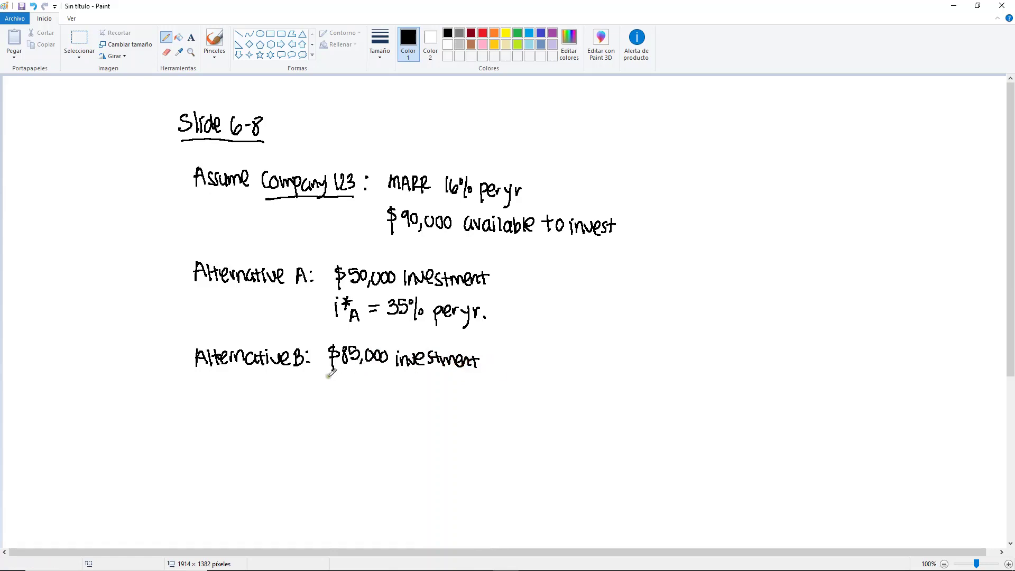
{"action": "mouse_move", "coordinate": [326, 386]}
{"action": "left_mouse_down"}
{"action": "mouse_move", "coordinate": [326, 399]}
{"action": "mouse_move", "coordinate": [331, 392]}
{"action": "left_mouse_up"}
{"action": "left_click", "coordinate": [326, 382]}
{"action": "mouse_move", "coordinate": [334, 382]}
{"action": "left_mouse_down"}
{"action": "mouse_move", "coordinate": [335, 393]}
{"action": "mouse_move", "coordinate": [377, 400]}
{"action": "mouse_move", "coordinate": [394, 389]}
{"action": "left_mouse_up"}
{"action": "mouse_move", "coordinate": [399, 383]}
{"action": "left_mouse_down"}
{"action": "mouse_move", "coordinate": [397, 400]}
{"action": "mouse_move", "coordinate": [416, 406]}
{"action": "mouse_move", "coordinate": [443, 391]}
{"action": "mouse_move", "coordinate": [453, 408]}
{"action": "mouse_move", "coordinate": [460, 394]}
{"action": "left_mouse_up"}
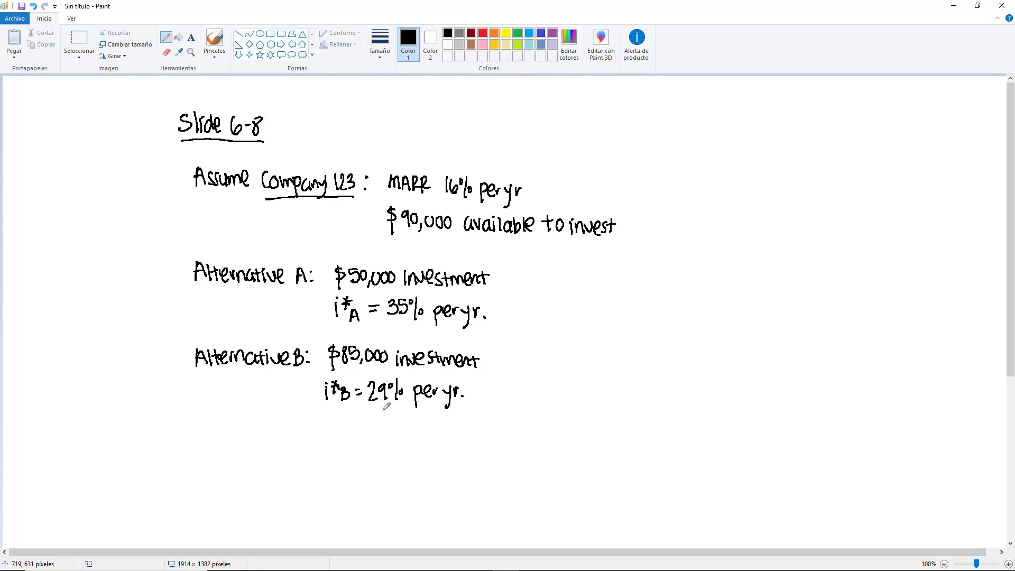
{"action": "left_click", "coordinate": [506, 33]}
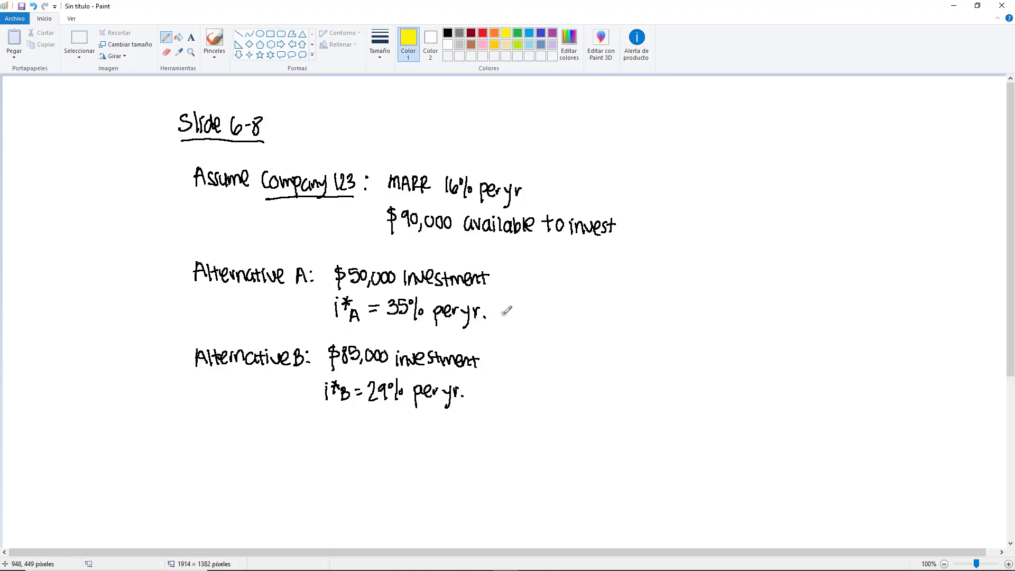
{"action": "left_click_drag", "start_coordinate": [505, 309], "coordinate": [529, 302]}
{"action": "left_click", "coordinate": [483, 34]}
{"action": "mouse_move", "coordinate": [189, 437]}
{"action": "left_mouse_down"}
{"action": "mouse_move", "coordinate": [228, 449]}
{"action": "mouse_move", "coordinate": [219, 464]}
{"action": "mouse_move", "coordinate": [256, 446]}
{"action": "mouse_move", "coordinate": [317, 453]}
{"action": "mouse_move", "coordinate": [328, 442]}
{"action": "left_mouse_up"}
{"action": "left_click", "coordinate": [233, 459]}
{"action": "key", "text": "ctrl+z"}
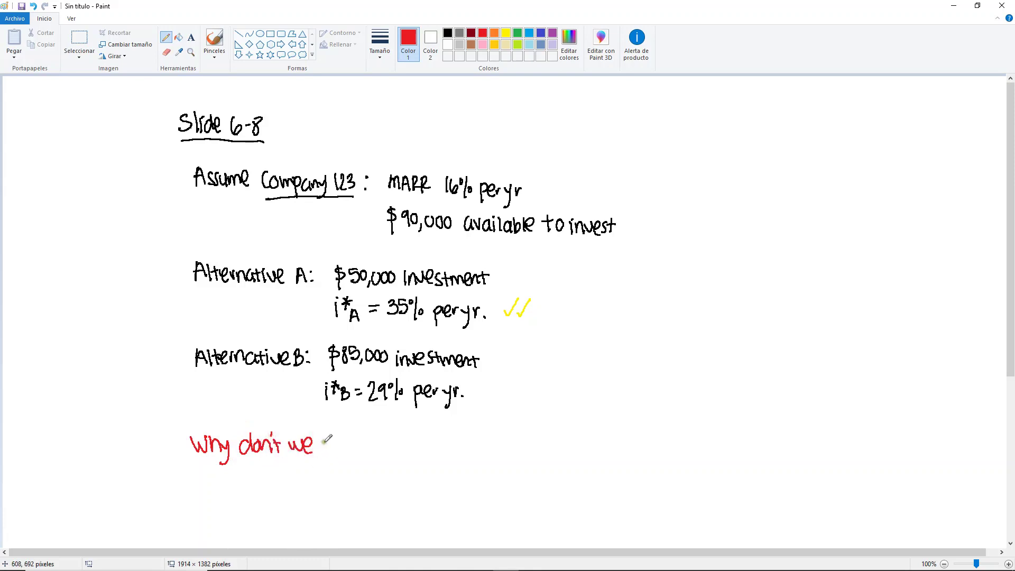
{"action": "mouse_move", "coordinate": [328, 442]}
{"action": "left_mouse_down"}
{"action": "mouse_move", "coordinate": [340, 453]}
{"action": "mouse_move", "coordinate": [358, 439]}
{"action": "mouse_move", "coordinate": [520, 450]}
{"action": "mouse_move", "coordinate": [606, 432]}
{"action": "mouse_move", "coordinate": [648, 449]}
{"action": "mouse_move", "coordinate": [718, 453]}
{"action": "left_mouse_up"}
{"action": "left_click_drag", "start_coordinate": [722, 437], "coordinate": [724, 450]}
{"action": "left_click", "coordinate": [722, 457]}
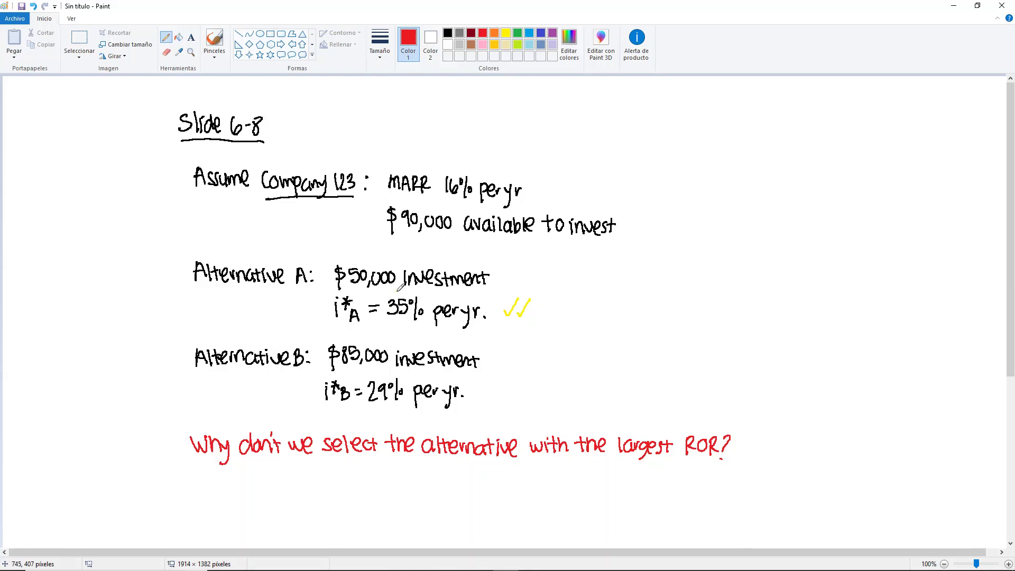
{"action": "scroll", "coordinate": [424, 306], "scroll_direction": "down", "scroll_amount": 2}
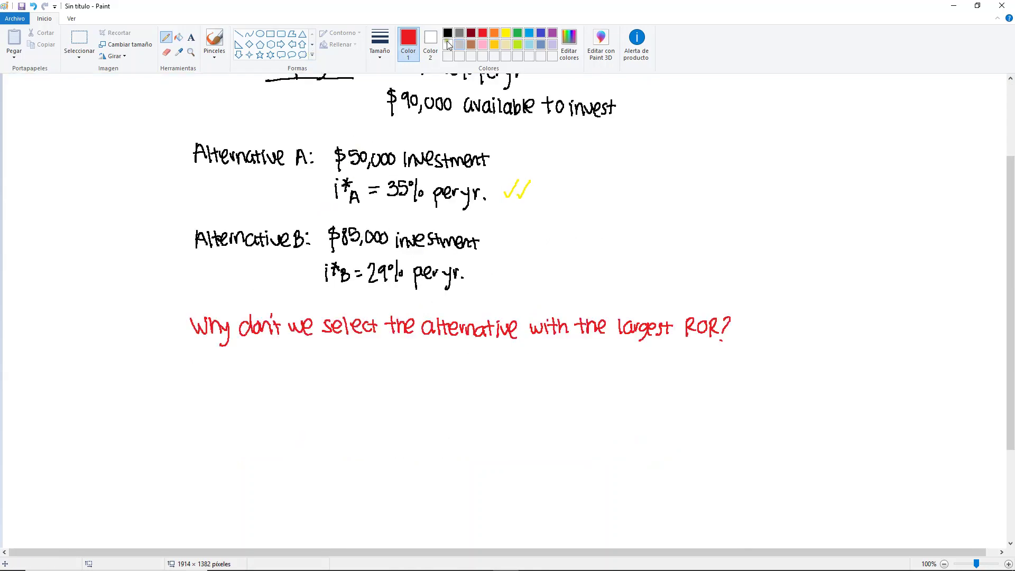
{"action": "left_click", "coordinate": [448, 33]}
{"action": "scroll", "coordinate": [411, 153], "scroll_direction": "up", "scroll_amount": 2}
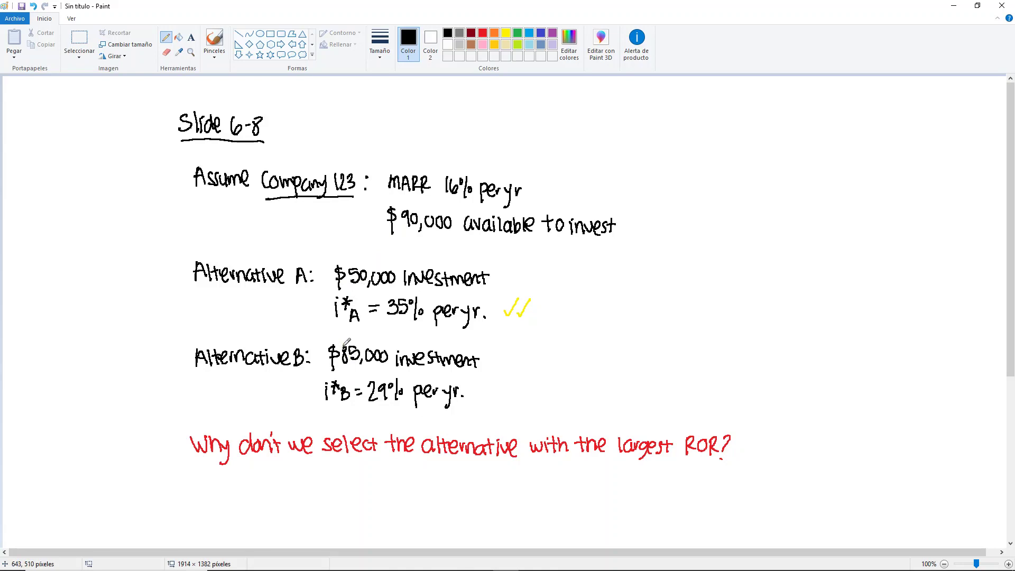
{"action": "scroll", "coordinate": [345, 341], "scroll_direction": "down", "scroll_amount": 2}
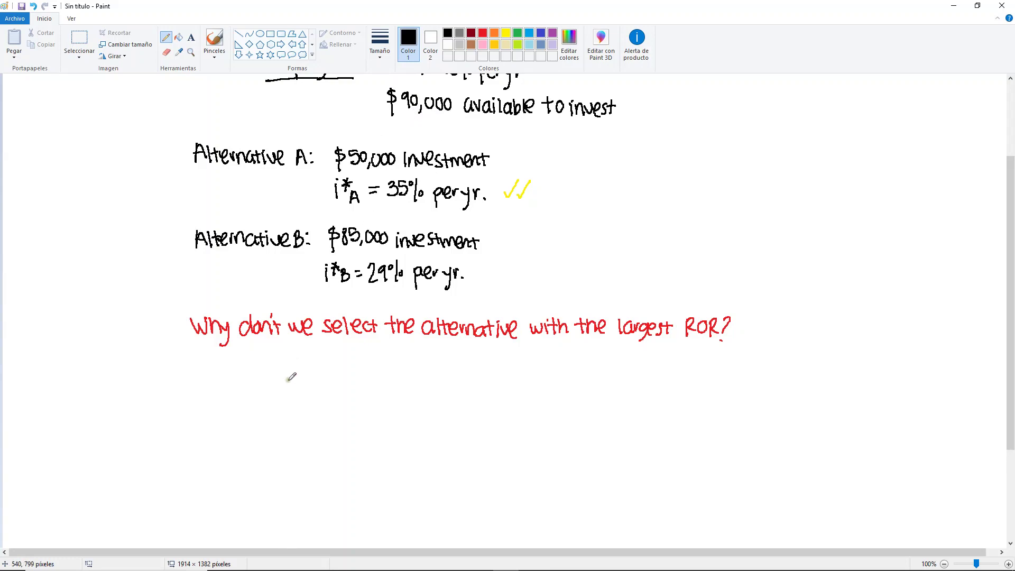
{"action": "scroll", "coordinate": [291, 376], "scroll_direction": "up", "scroll_amount": 3}
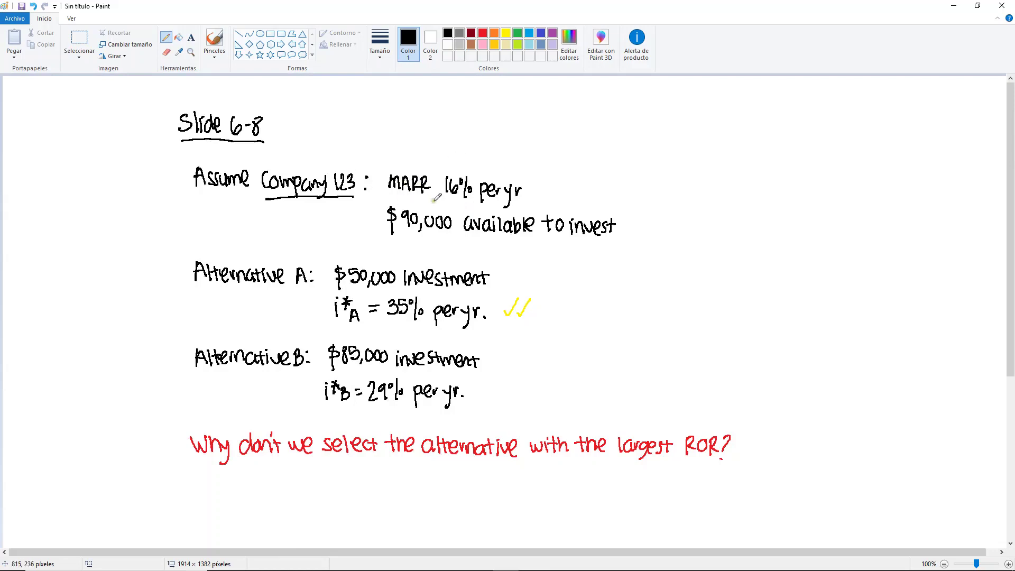
Below the red question, write 'Assume that the Company invests the remaining $ @ the MARR (16%):' in black
{"action": "scroll", "coordinate": [437, 197], "scroll_direction": "down", "scroll_amount": 3}
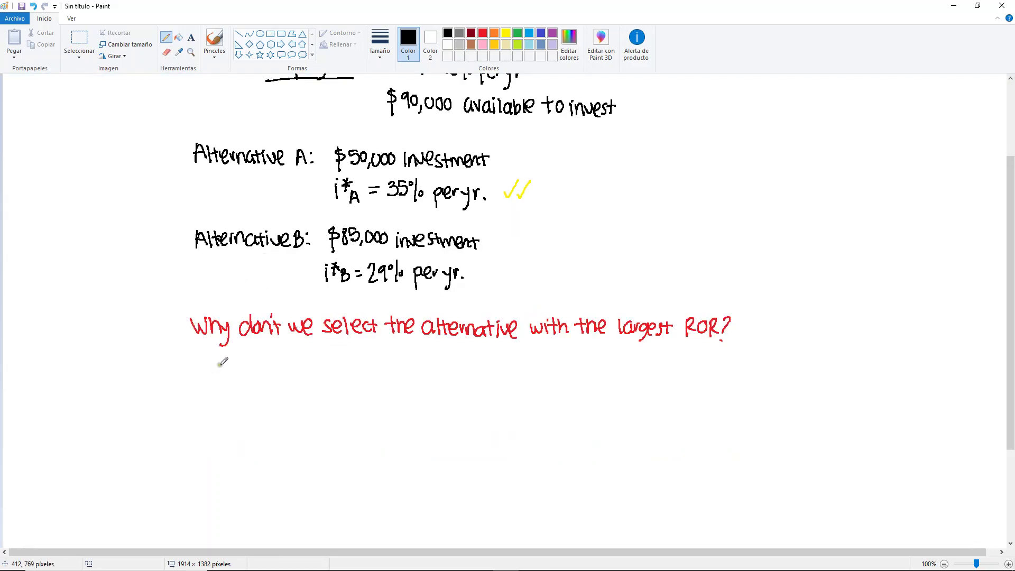
{"action": "mouse_move", "coordinate": [203, 368]}
{"action": "left_mouse_down"}
{"action": "mouse_move", "coordinate": [233, 380]}
{"action": "mouse_move", "coordinate": [356, 384]}
{"action": "mouse_move", "coordinate": [377, 373]}
{"action": "mouse_move", "coordinate": [424, 385]}
{"action": "mouse_move", "coordinate": [423, 376]}
{"action": "mouse_move", "coordinate": [427, 396]}
{"action": "mouse_move", "coordinate": [458, 381]}
{"action": "mouse_move", "coordinate": [517, 386]}
{"action": "mouse_move", "coordinate": [524, 374]}
{"action": "mouse_move", "coordinate": [544, 386]}
{"action": "mouse_move", "coordinate": [567, 373]}
{"action": "mouse_move", "coordinate": [643, 381]}
{"action": "mouse_move", "coordinate": [636, 390]}
{"action": "mouse_move", "coordinate": [667, 382]}
{"action": "mouse_move", "coordinate": [670, 391]}
{"action": "mouse_move", "coordinate": [720, 369]}
{"action": "mouse_move", "coordinate": [787, 377]}
{"action": "mouse_move", "coordinate": [791, 368]}
{"action": "mouse_move", "coordinate": [855, 377]}
{"action": "mouse_move", "coordinate": [864, 391]}
{"action": "left_mouse_up"}
{"action": "left_click", "coordinate": [884, 374]}
{"action": "left_click", "coordinate": [884, 379]}
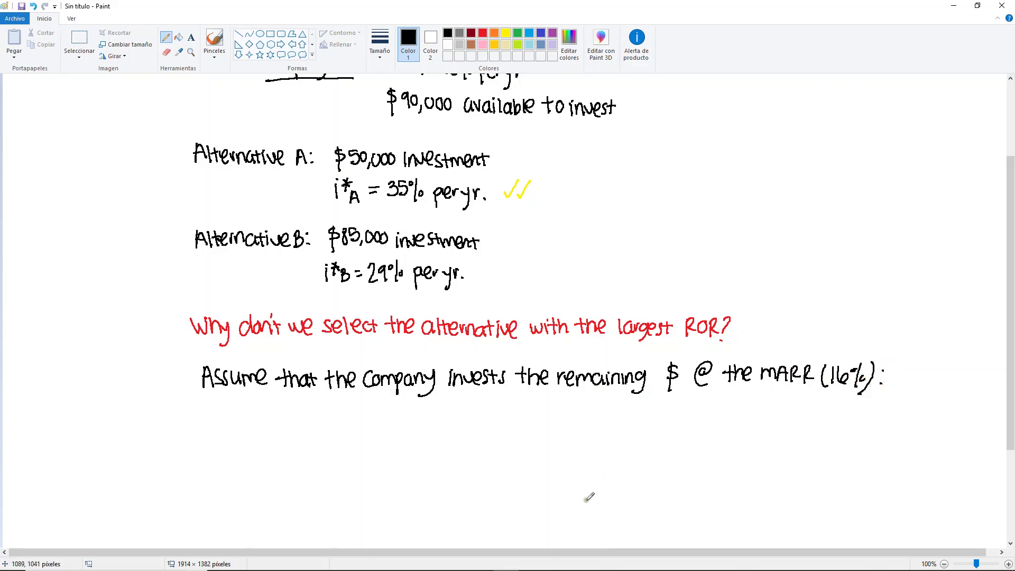
On EngrEcoChapter1.pdf's Sec 1.3 slide, mark the interest-accrued numerator and original-amount denominator
{"action": "mouse_move", "coordinate": [527, 567]}
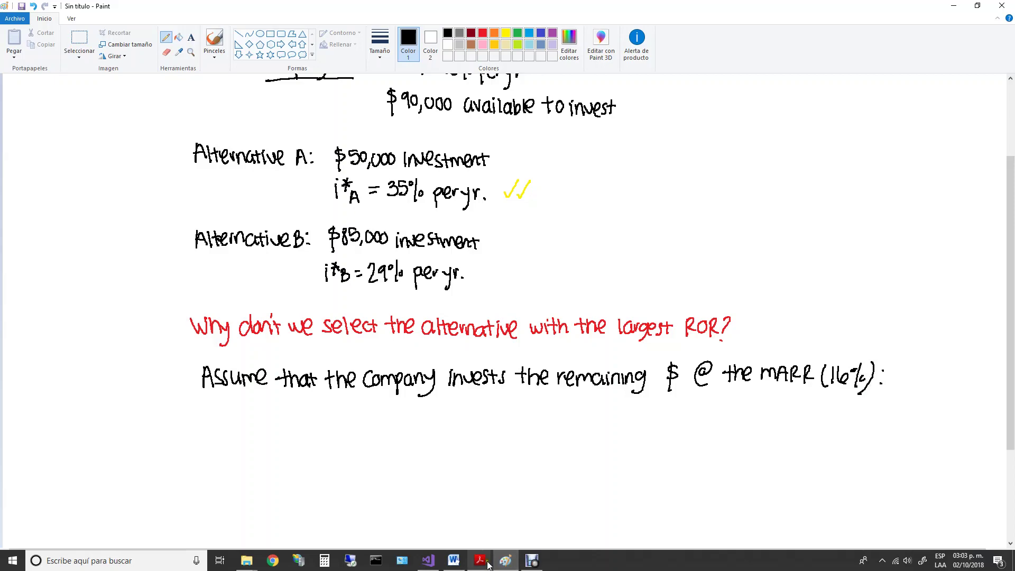
{"action": "mouse_move", "coordinate": [480, 562]}
{"action": "left_click", "coordinate": [300, 515]}
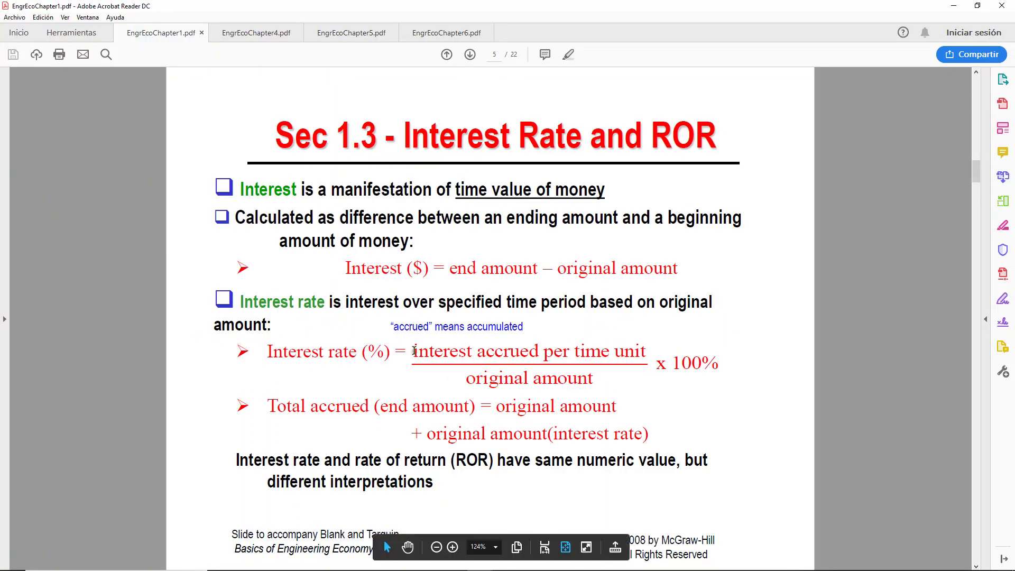
{"action": "left_click_drag", "start_coordinate": [414, 351], "coordinate": [602, 353]}
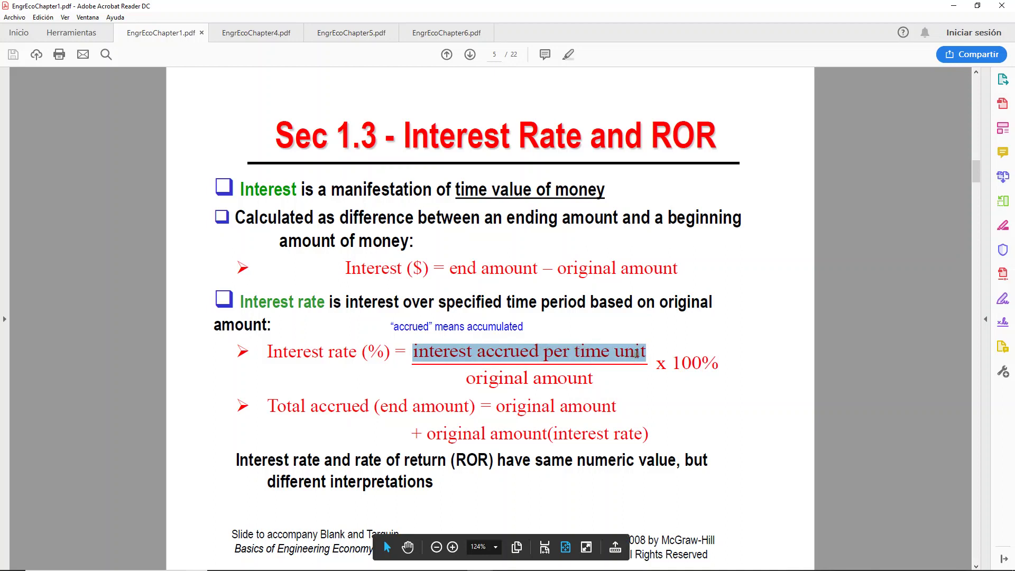
{"action": "left_click_drag", "start_coordinate": [467, 378], "coordinate": [581, 380]}
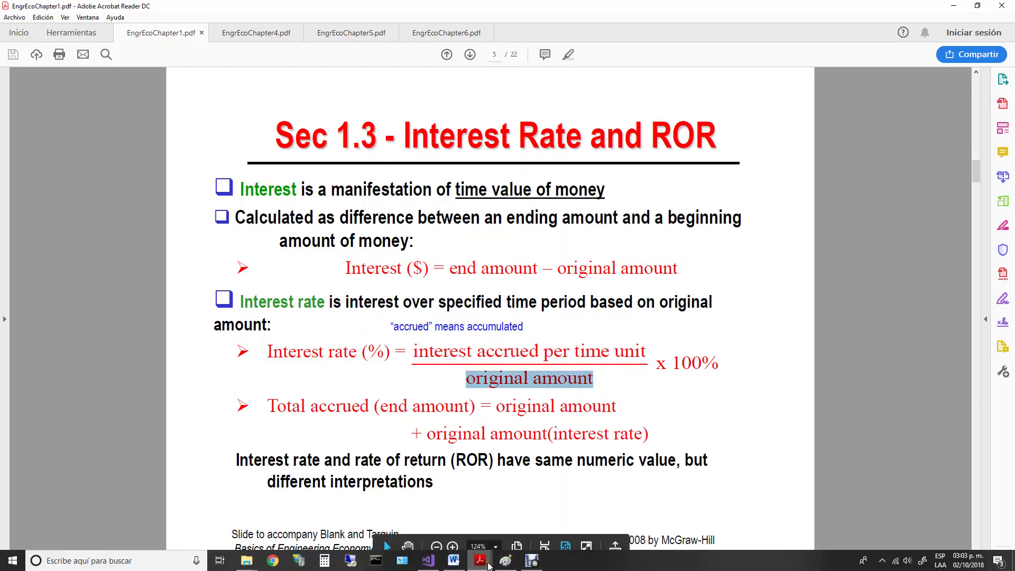
{"action": "left_click", "coordinate": [502, 564]}
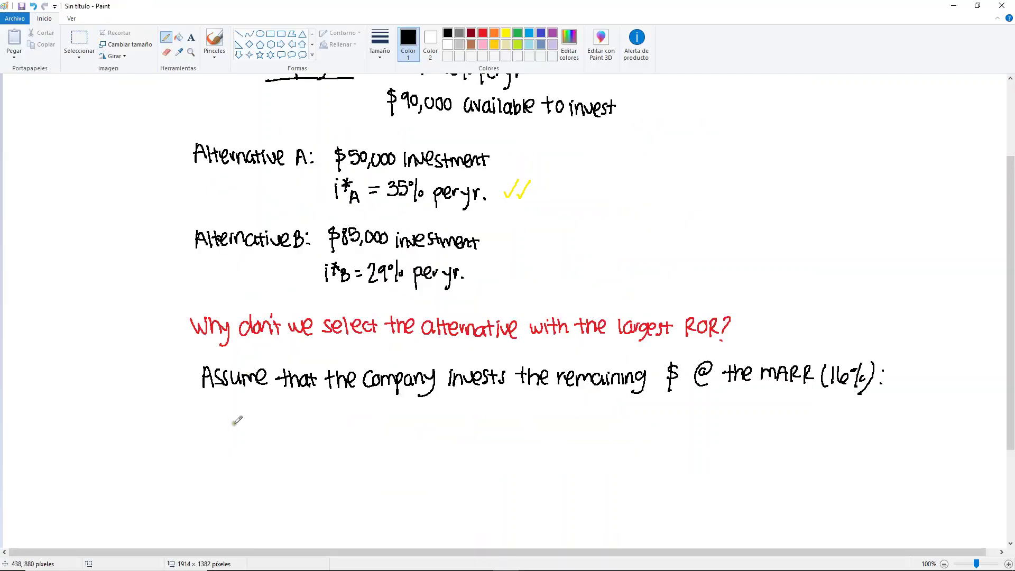
Write 'ROR = Interest accrued / Original amt.' and start the line 'Overall ROR_A ='
{"action": "mouse_move", "coordinate": [236, 423]}
{"action": "left_mouse_down"}
{"action": "mouse_move", "coordinate": [254, 437]}
{"action": "mouse_move", "coordinate": [248, 424]}
{"action": "mouse_move", "coordinate": [274, 437]}
{"action": "mouse_move", "coordinate": [271, 426]}
{"action": "mouse_move", "coordinate": [294, 424]}
{"action": "left_mouse_up"}
{"action": "left_click_drag", "start_coordinate": [285, 430], "coordinate": [294, 429]}
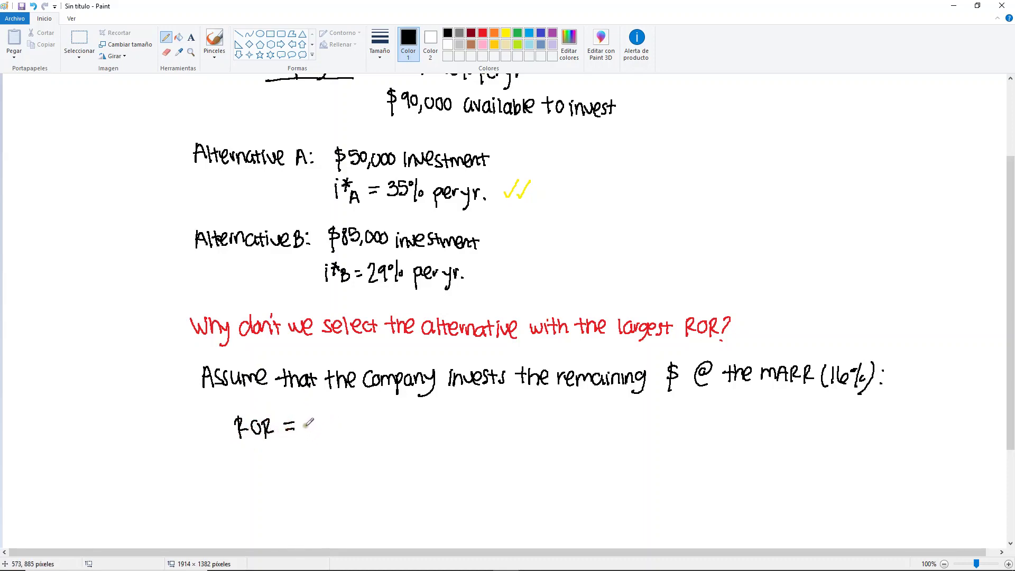
{"action": "mouse_move", "coordinate": [309, 415]}
{"action": "left_mouse_down"}
{"action": "mouse_move", "coordinate": [320, 432]}
{"action": "mouse_move", "coordinate": [351, 419]}
{"action": "mouse_move", "coordinate": [465, 426]}
{"action": "mouse_move", "coordinate": [313, 445]}
{"action": "mouse_move", "coordinate": [386, 468]}
{"action": "mouse_move", "coordinate": [444, 462]}
{"action": "mouse_move", "coordinate": [420, 464]}
{"action": "left_mouse_up"}
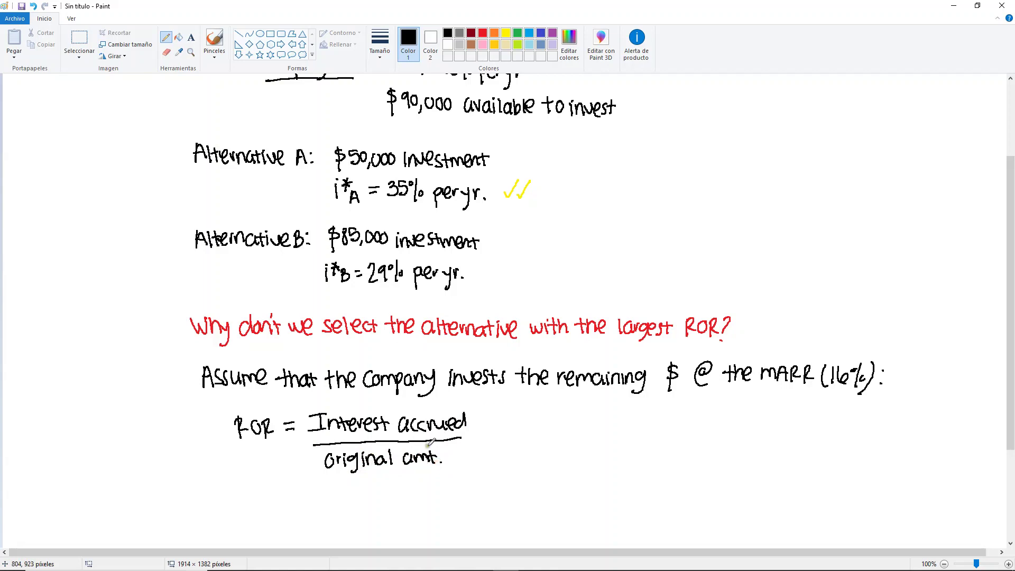
{"action": "scroll", "coordinate": [414, 439], "scroll_direction": "down", "scroll_amount": 2}
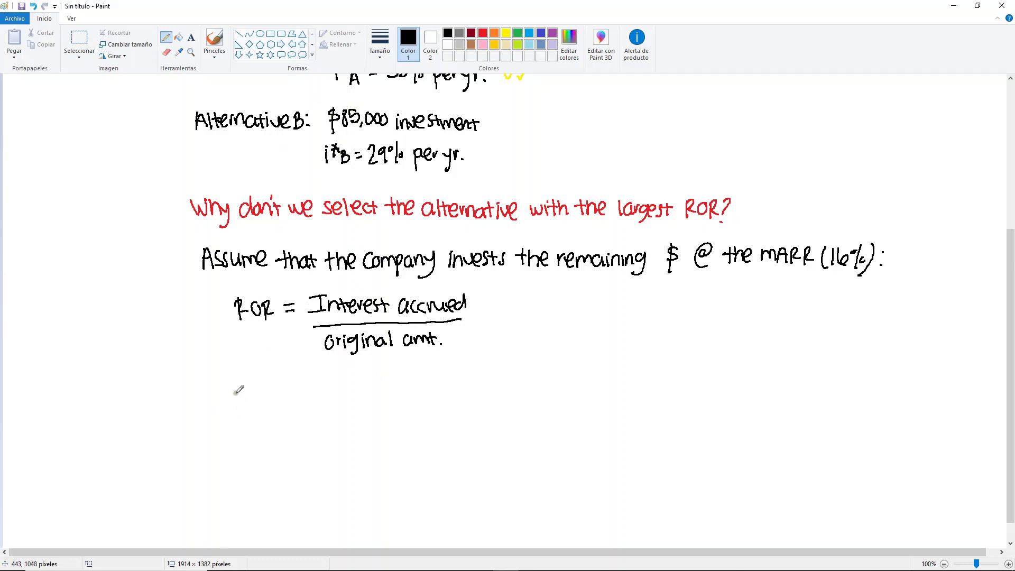
{"action": "mouse_move", "coordinate": [241, 386]}
{"action": "left_mouse_down"}
{"action": "mouse_move", "coordinate": [271, 398]}
{"action": "mouse_move", "coordinate": [286, 385]}
{"action": "mouse_move", "coordinate": [354, 390]}
{"action": "mouse_move", "coordinate": [360, 402]}
{"action": "mouse_move", "coordinate": [376, 395]}
{"action": "left_mouse_up"}
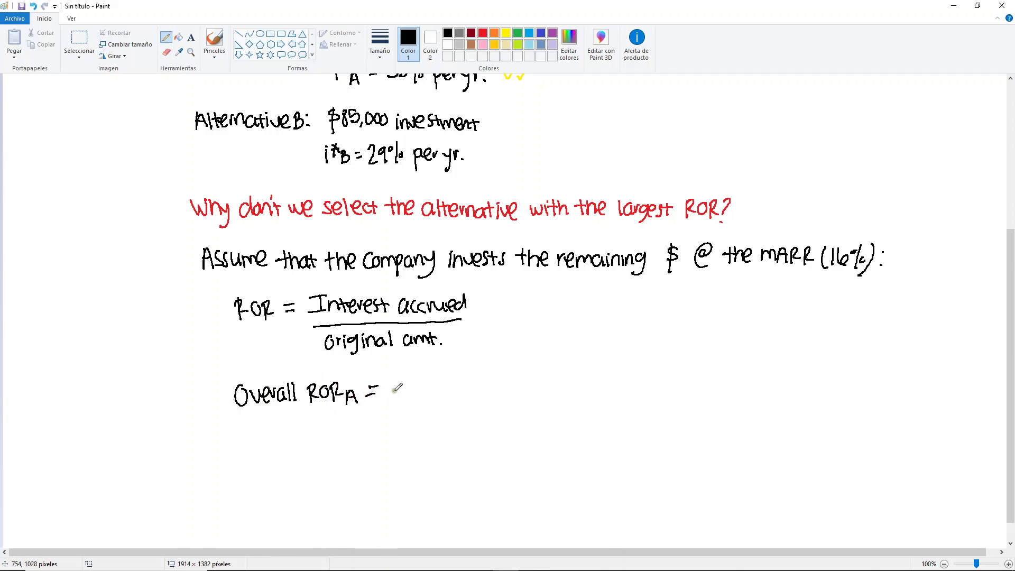
Write 50K(0.35) after Overall ROR_A =, erasing the mistaken 0.30
{"action": "scroll", "coordinate": [344, 112], "scroll_direction": "up", "scroll_amount": 3}
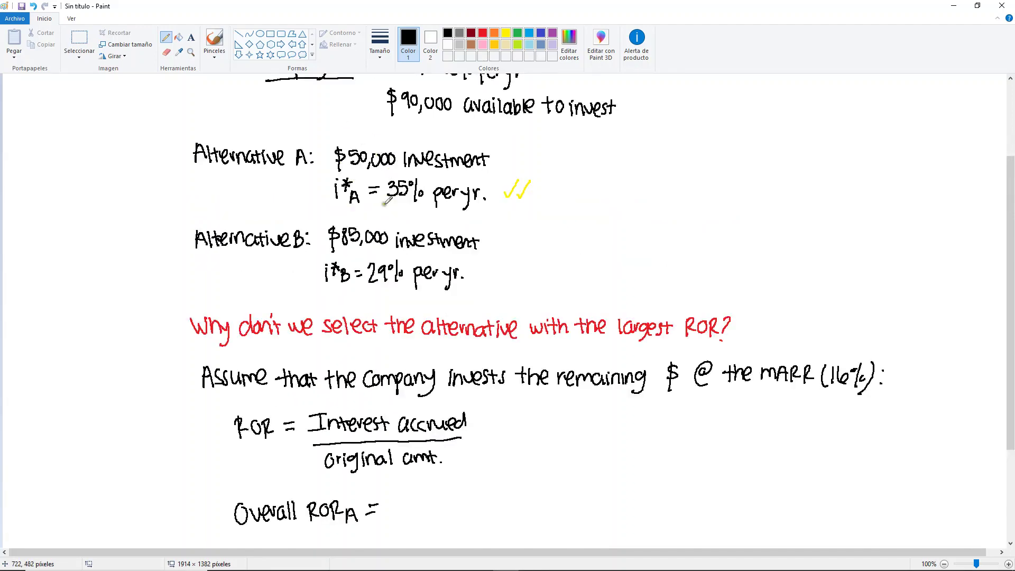
{"action": "scroll", "coordinate": [359, 425], "scroll_direction": "down", "scroll_amount": 3}
{"action": "mouse_move", "coordinate": [393, 387]}
{"action": "left_mouse_down"}
{"action": "mouse_move", "coordinate": [393, 396]}
{"action": "mouse_move", "coordinate": [439, 400]}
{"action": "mouse_move", "coordinate": [449, 386]}
{"action": "mouse_move", "coordinate": [467, 390]}
{"action": "mouse_move", "coordinate": [464, 397]}
{"action": "left_mouse_up"}
{"action": "left_click", "coordinate": [458, 396]}
{"action": "left_click_drag", "start_coordinate": [482, 383], "coordinate": [483, 383]}
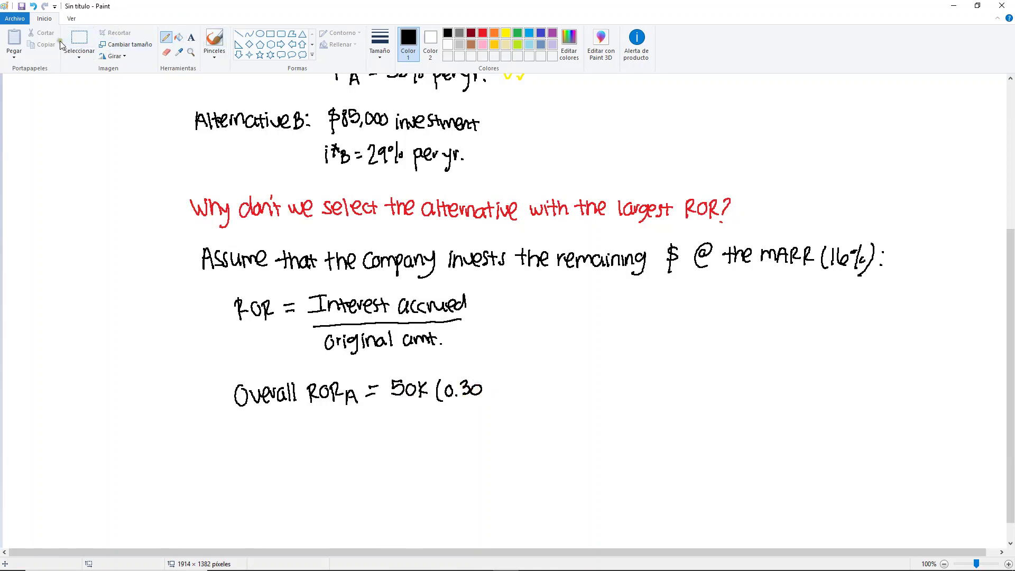
{"action": "left_click", "coordinate": [167, 53]}
{"action": "left_click_drag", "start_coordinate": [478, 387], "coordinate": [477, 389]}
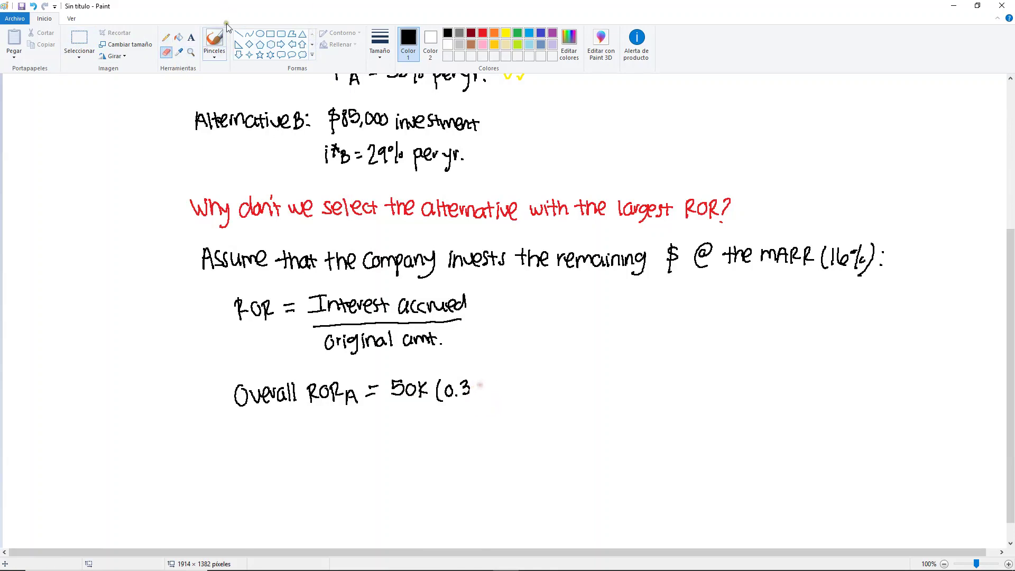
{"action": "left_click", "coordinate": [166, 37]}
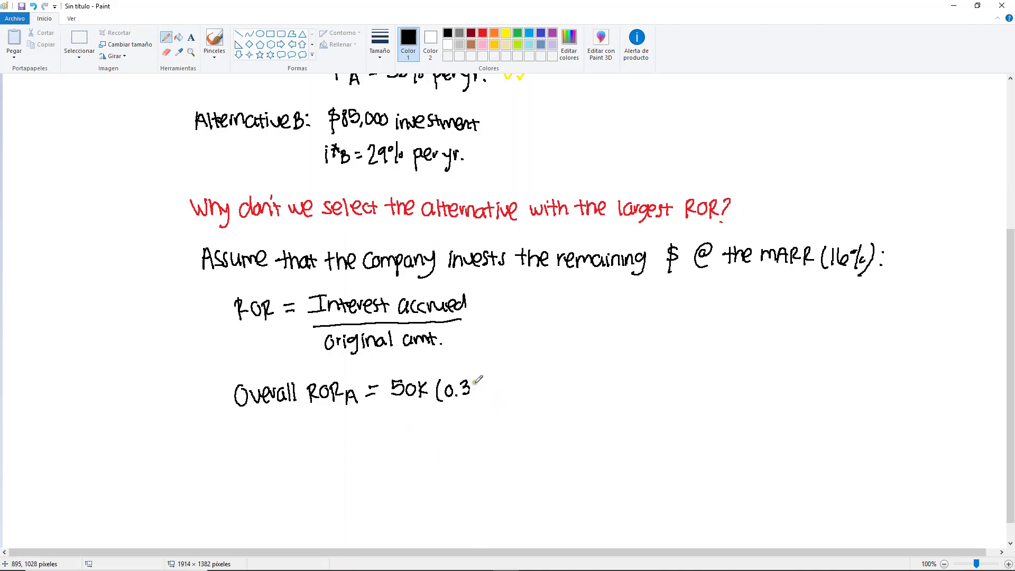
{"action": "mouse_move", "coordinate": [475, 382]}
{"action": "left_mouse_down"}
{"action": "mouse_move", "coordinate": [474, 396]}
{"action": "mouse_move", "coordinate": [483, 381]}
{"action": "mouse_move", "coordinate": [481, 405]}
{"action": "mouse_move", "coordinate": [507, 397]}
{"action": "left_mouse_up"}
Complete the numerator with + 40K(0.16)
{"action": "left_click_drag", "start_coordinate": [501, 390], "coordinate": [514, 390]}
{"action": "mouse_move", "coordinate": [527, 380]}
{"action": "left_mouse_down"}
{"action": "mouse_move", "coordinate": [530, 398]}
{"action": "mouse_move", "coordinate": [540, 382]}
{"action": "mouse_move", "coordinate": [548, 396]}
{"action": "left_mouse_up"}
{"action": "mouse_move", "coordinate": [553, 381]}
{"action": "left_mouse_down"}
{"action": "mouse_move", "coordinate": [552, 396]}
{"action": "mouse_move", "coordinate": [563, 398]}
{"action": "left_mouse_up"}
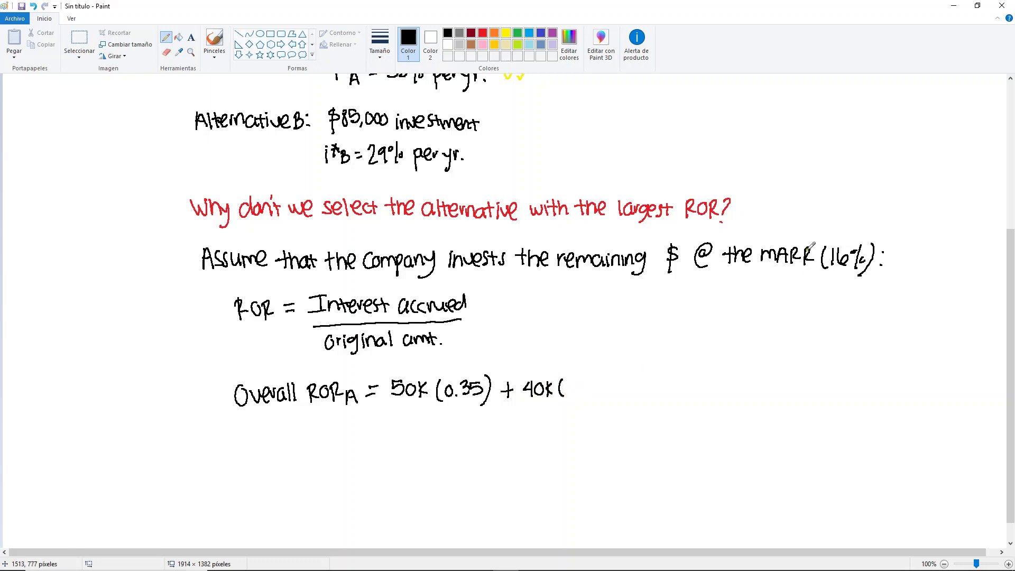
{"action": "left_click_drag", "start_coordinate": [572, 380], "coordinate": [589, 395]}
{"action": "left_click", "coordinate": [580, 393]}
{"action": "mouse_move", "coordinate": [597, 379]}
{"action": "left_mouse_down"}
{"action": "mouse_move", "coordinate": [601, 400]}
{"action": "mouse_move", "coordinate": [572, 405]}
{"action": "mouse_move", "coordinate": [399, 411]}
{"action": "left_mouse_up"}
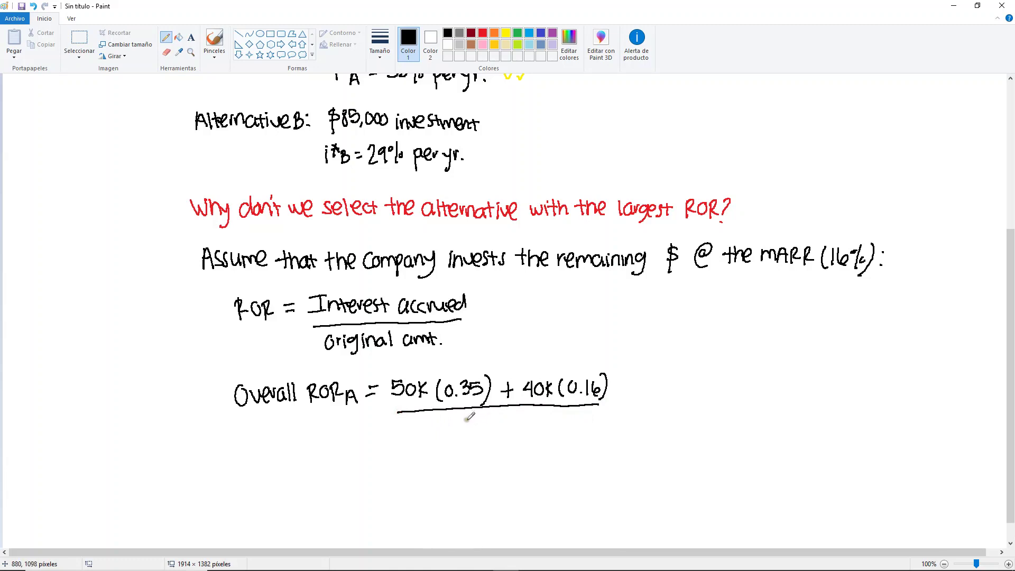
Add the denominator 90,000 and the result = 26.6% per yr
{"action": "left_click_drag", "start_coordinate": [469, 419], "coordinate": [516, 423]}
{"action": "mouse_move", "coordinate": [617, 394]}
{"action": "left_mouse_down"}
{"action": "mouse_move", "coordinate": [629, 393]}
{"action": "mouse_move", "coordinate": [616, 400]}
{"action": "left_mouse_up"}
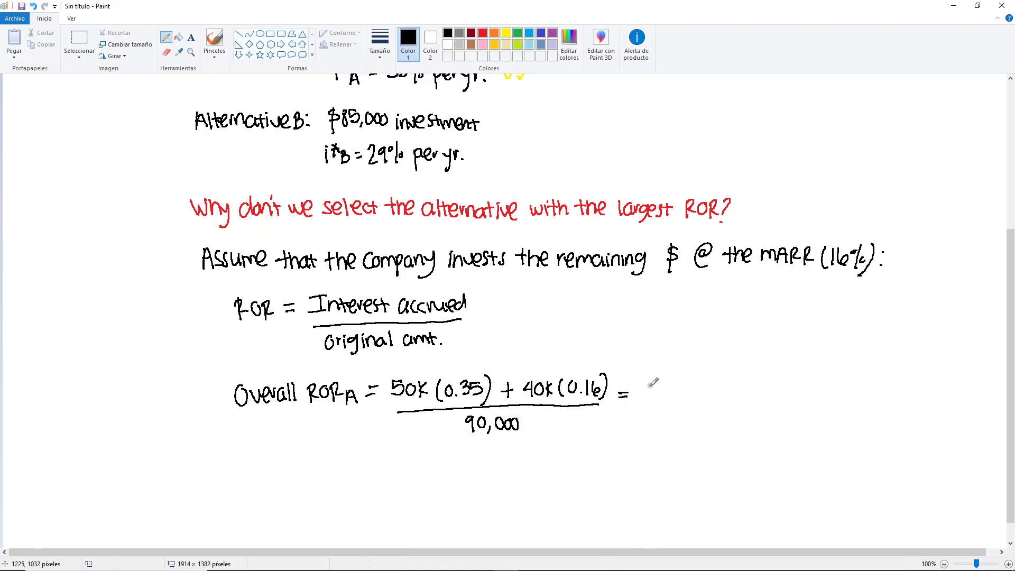
{"action": "mouse_move", "coordinate": [649, 386]}
{"action": "left_mouse_down"}
{"action": "mouse_move", "coordinate": [672, 387]}
{"action": "mouse_move", "coordinate": [669, 396]}
{"action": "mouse_move", "coordinate": [737, 390]}
{"action": "mouse_move", "coordinate": [723, 394]}
{"action": "mouse_move", "coordinate": [776, 402]}
{"action": "left_mouse_up"}
{"action": "left_click", "coordinate": [672, 395]}
{"action": "left_click", "coordinate": [776, 400]}
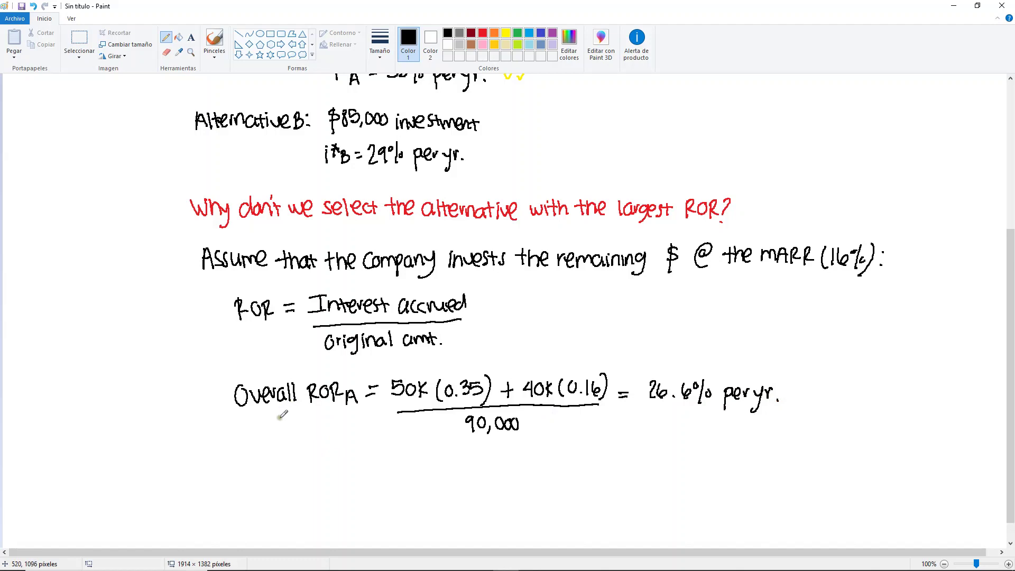
Handwrite the Overall ROR_B numerator 85K(0.29) + 5K(0.16) below the ROR_A line
{"action": "mouse_move", "coordinate": [233, 468]}
{"action": "left_mouse_down"}
{"action": "mouse_move", "coordinate": [318, 479]}
{"action": "mouse_move", "coordinate": [400, 465]}
{"action": "mouse_move", "coordinate": [420, 467]}
{"action": "mouse_move", "coordinate": [423, 479]}
{"action": "mouse_move", "coordinate": [438, 465]}
{"action": "mouse_move", "coordinate": [494, 468]}
{"action": "mouse_move", "coordinate": [487, 475]}
{"action": "left_mouse_up"}
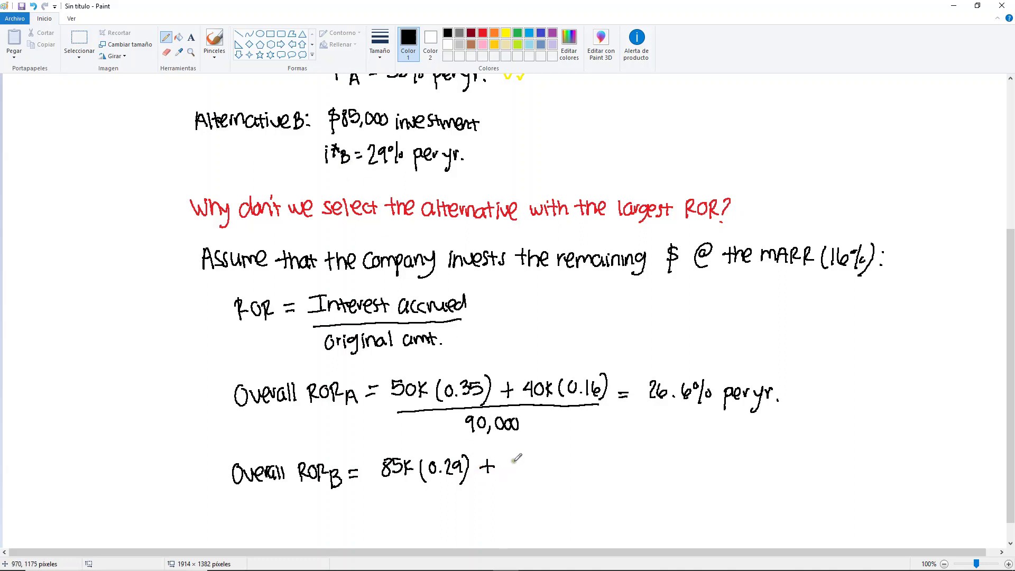
{"action": "mouse_move", "coordinate": [506, 458]}
{"action": "left_mouse_down"}
{"action": "mouse_move", "coordinate": [503, 475]}
{"action": "mouse_move", "coordinate": [538, 482]}
{"action": "mouse_move", "coordinate": [546, 464]}
{"action": "mouse_move", "coordinate": [564, 475]}
{"action": "left_mouse_up"}
{"action": "left_click", "coordinate": [557, 475]}
{"action": "mouse_move", "coordinate": [574, 462]}
{"action": "left_mouse_down"}
{"action": "mouse_move", "coordinate": [579, 478]}
{"action": "mouse_move", "coordinate": [545, 486]}
{"action": "mouse_move", "coordinate": [376, 491]}
{"action": "left_mouse_up"}
Write 90,000 under the B fraction, then '= 28.3% per yr.' after it
{"action": "mouse_move", "coordinate": [459, 499]}
{"action": "left_mouse_down"}
{"action": "mouse_move", "coordinate": [457, 514]}
{"action": "mouse_move", "coordinate": [470, 501]}
{"action": "mouse_move", "coordinate": [479, 514]}
{"action": "mouse_move", "coordinate": [486, 501]}
{"action": "left_mouse_up"}
{"action": "left_click_drag", "start_coordinate": [497, 501], "coordinate": [496, 500]}
{"action": "left_click_drag", "start_coordinate": [506, 500], "coordinate": [505, 501]}
{"action": "mouse_move", "coordinate": [595, 473]}
{"action": "left_mouse_down"}
{"action": "mouse_move", "coordinate": [642, 478]}
{"action": "mouse_move", "coordinate": [653, 466]}
{"action": "mouse_move", "coordinate": [670, 478]}
{"action": "mouse_move", "coordinate": [684, 461]}
{"action": "mouse_move", "coordinate": [686, 481]}
{"action": "mouse_move", "coordinate": [711, 486]}
{"action": "mouse_move", "coordinate": [754, 464]}
{"action": "mouse_move", "coordinate": [738, 492]}
{"action": "left_mouse_up"}
{"action": "left_click", "coordinate": [658, 478]}
{"action": "left_click_drag", "start_coordinate": [749, 477], "coordinate": [758, 473]}
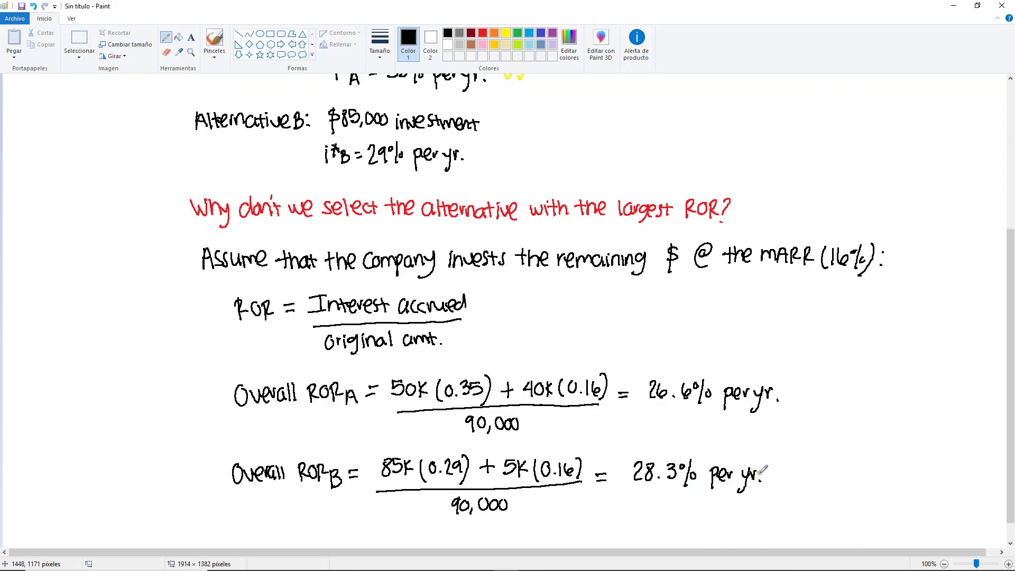
Draw a yellow rectangle around Alternative B's result '28.3% per yr.'
{"action": "left_click", "coordinate": [270, 35]}
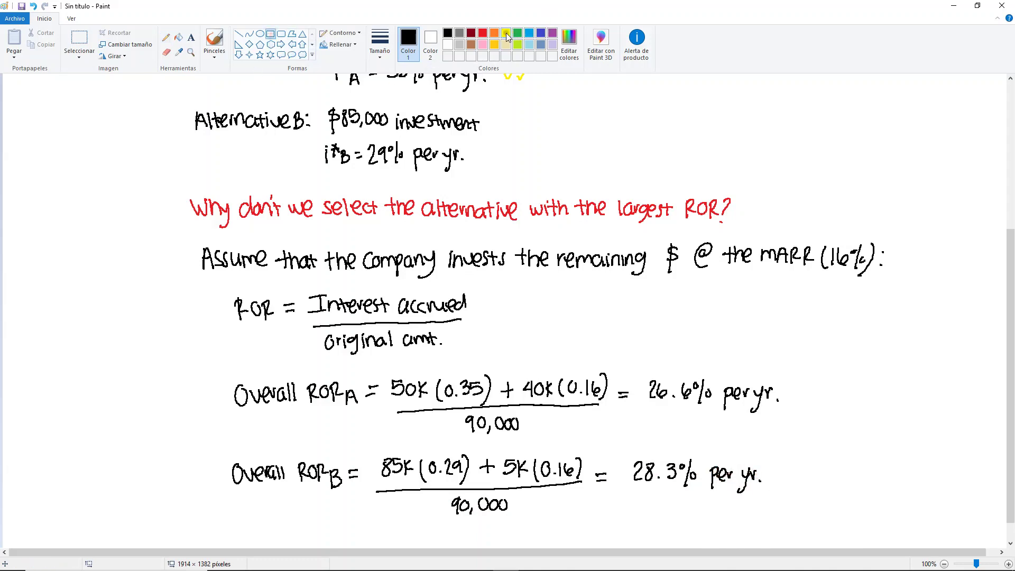
{"action": "left_click", "coordinate": [506, 33]}
{"action": "left_click_drag", "start_coordinate": [627, 451], "coordinate": [770, 502]}
{"action": "left_click", "coordinate": [780, 507]}
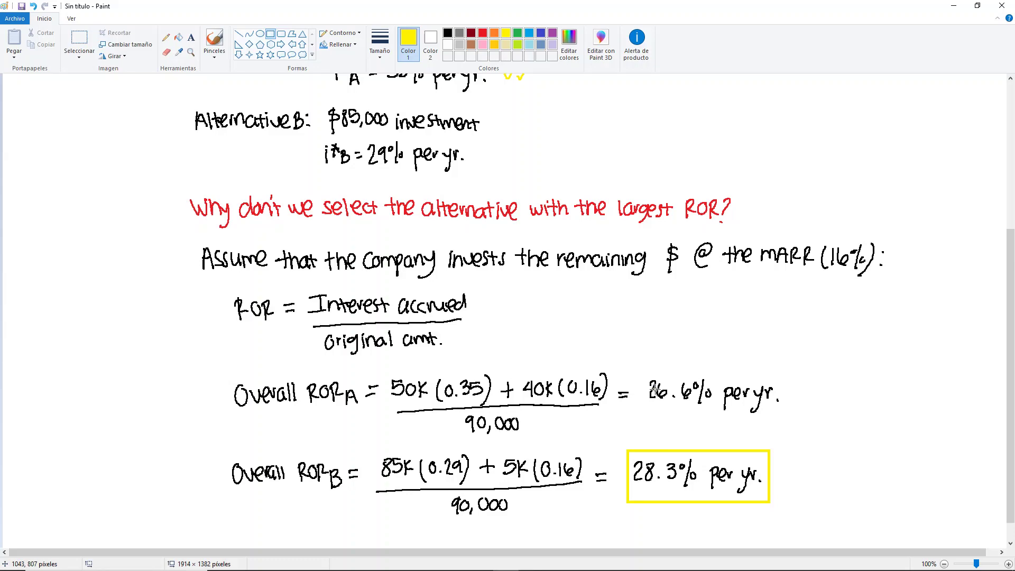
{"action": "scroll", "coordinate": [363, 147], "scroll_direction": "up", "scroll_amount": 2}
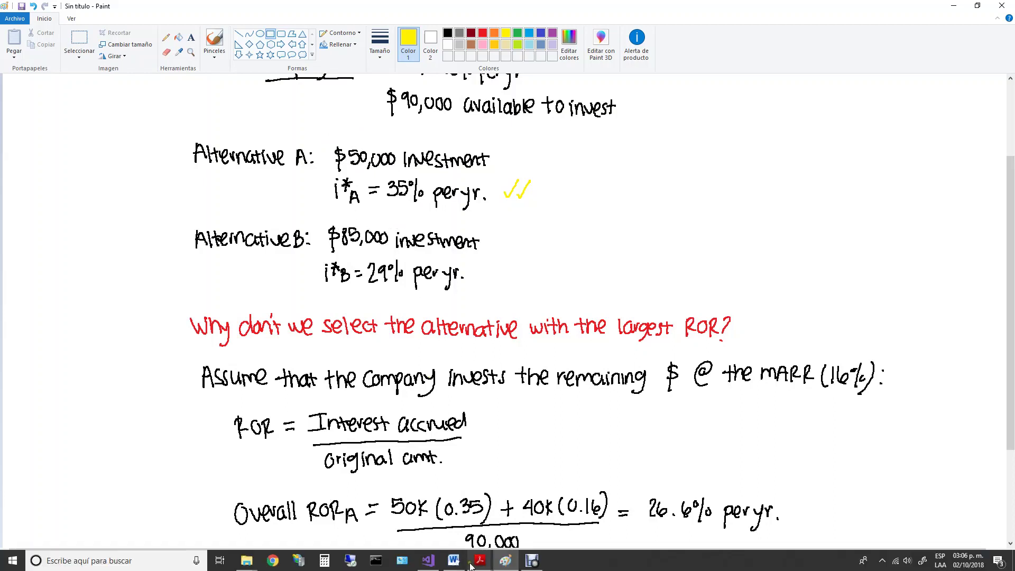
Switch to EngrEcoChapter6.pdf and highlight 'larger investment' and 'smaller investment' in the selection guideline
{"action": "left_click", "coordinate": [481, 561]}
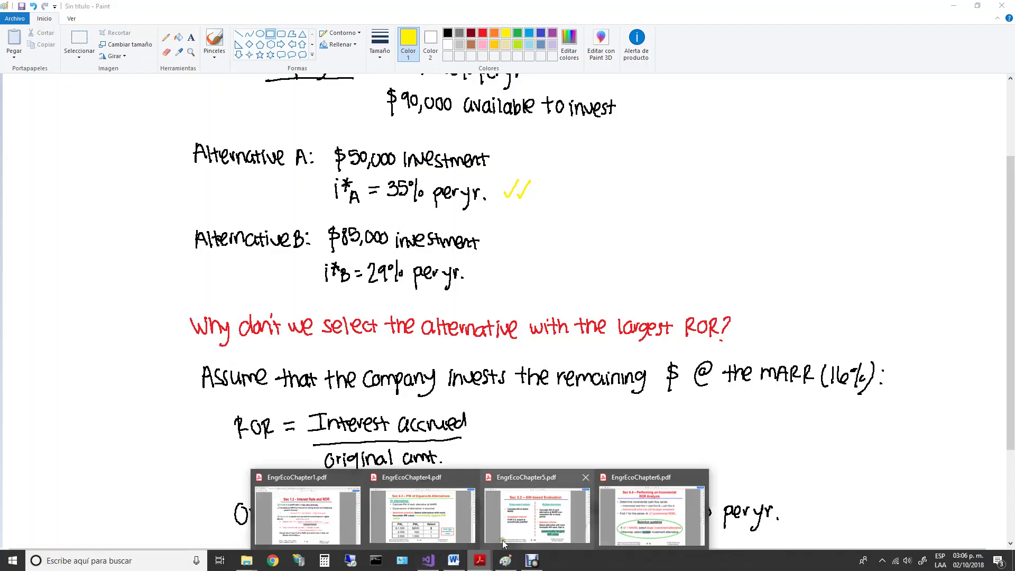
{"action": "left_click", "coordinate": [654, 518]}
{"action": "left_click", "coordinate": [507, 416]}
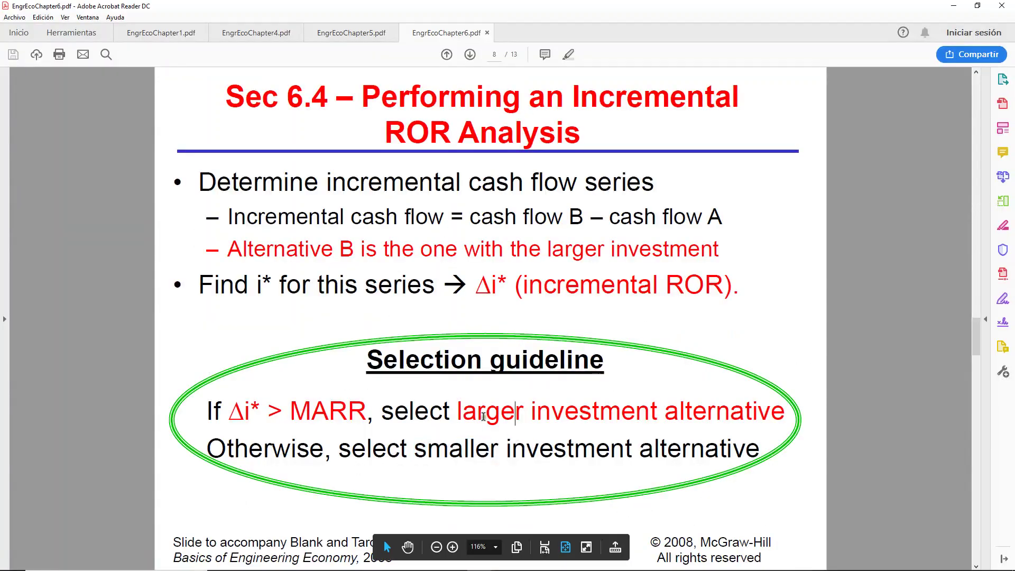
{"action": "left_click_drag", "start_coordinate": [459, 413], "coordinate": [657, 413]}
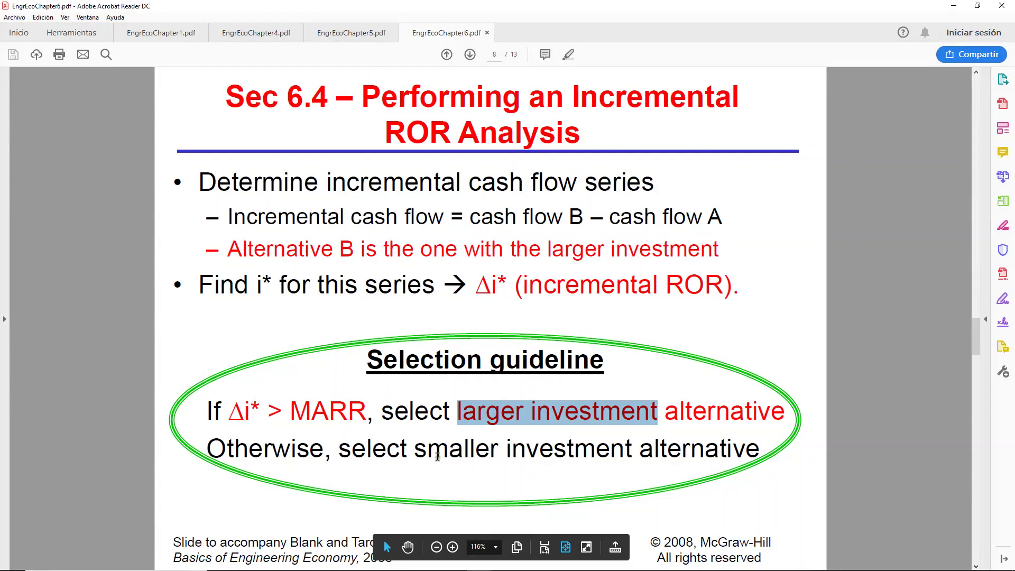
{"action": "left_click_drag", "start_coordinate": [416, 449], "coordinate": [632, 450]}
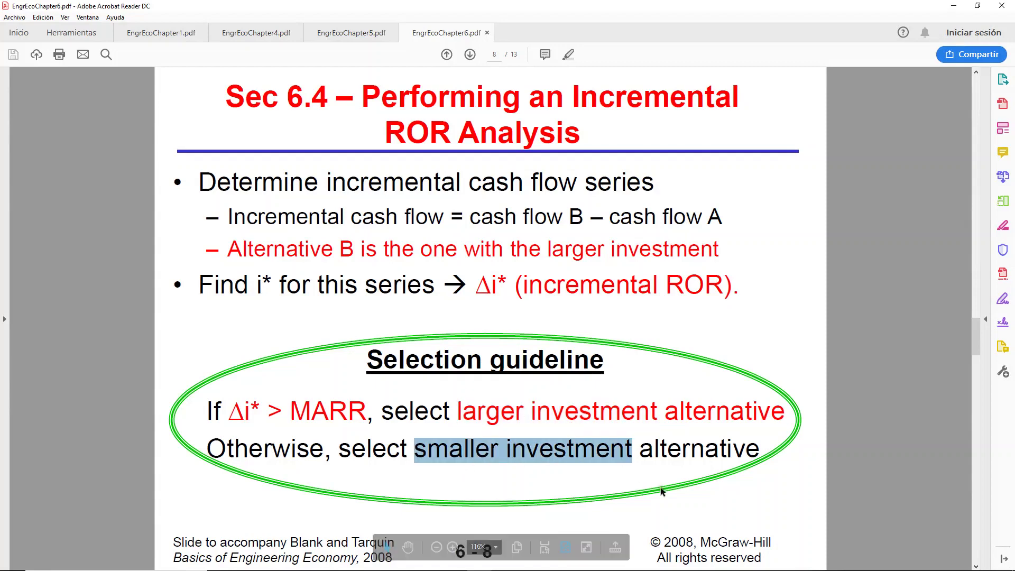